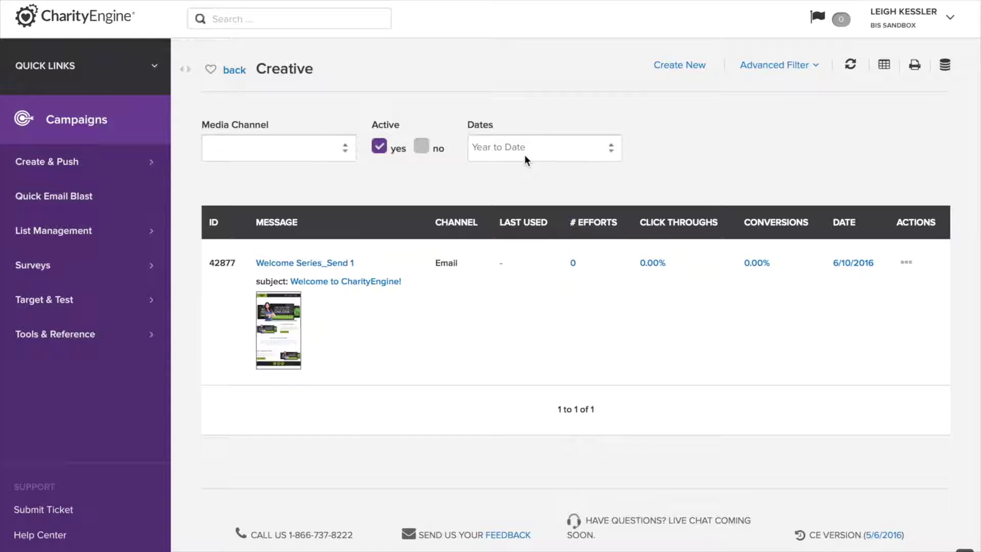
{"action": "left_click", "coordinate": [762, 69]}
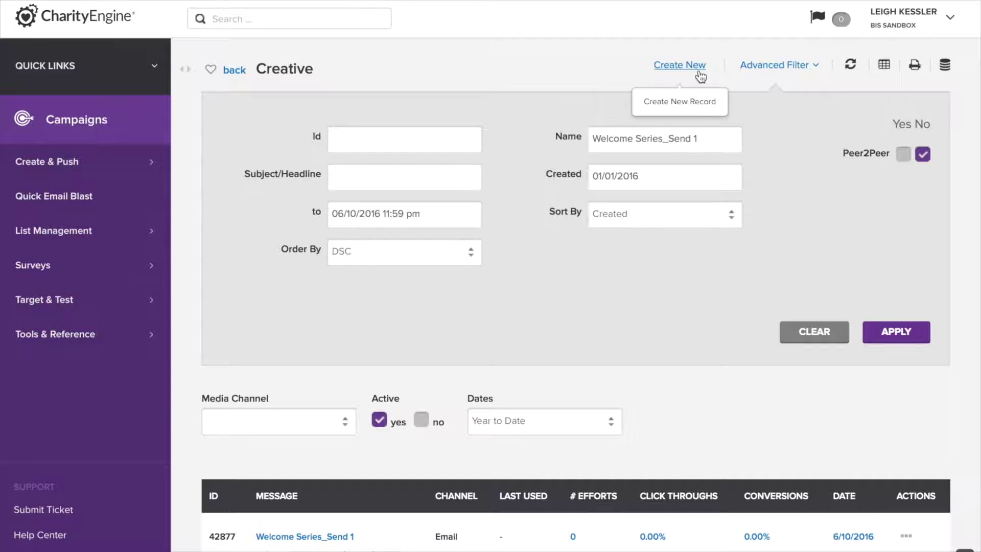
{"action": "left_click", "coordinate": [773, 78]}
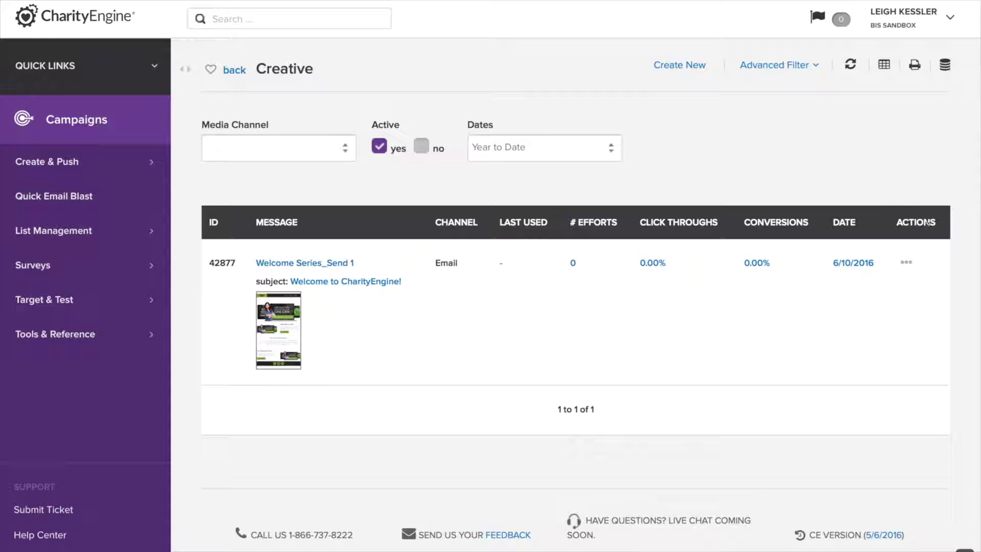
{"action": "left_click", "coordinate": [907, 263]}
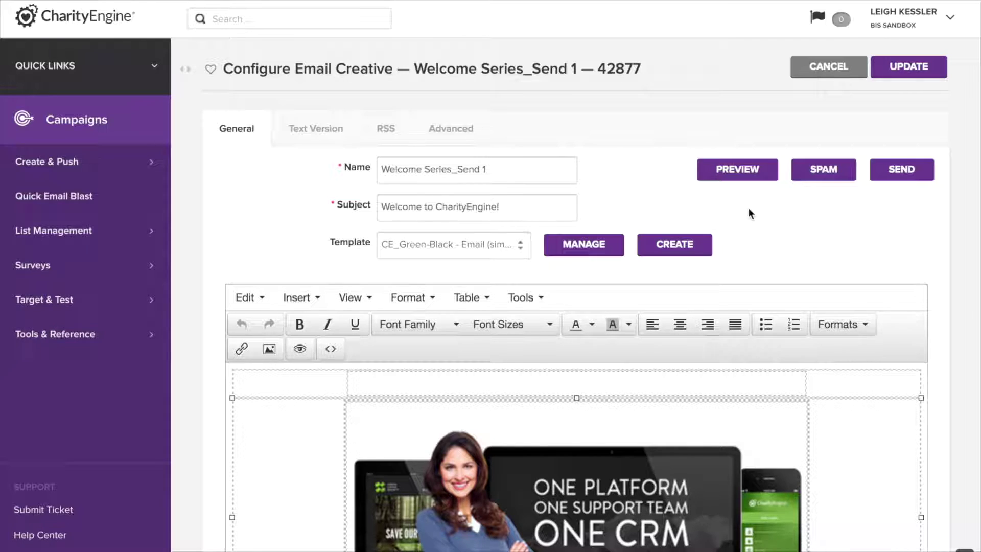
Preview the Welcome Series_Send 1 email in a new browser tab.
{"action": "left_click", "coordinate": [753, 181]}
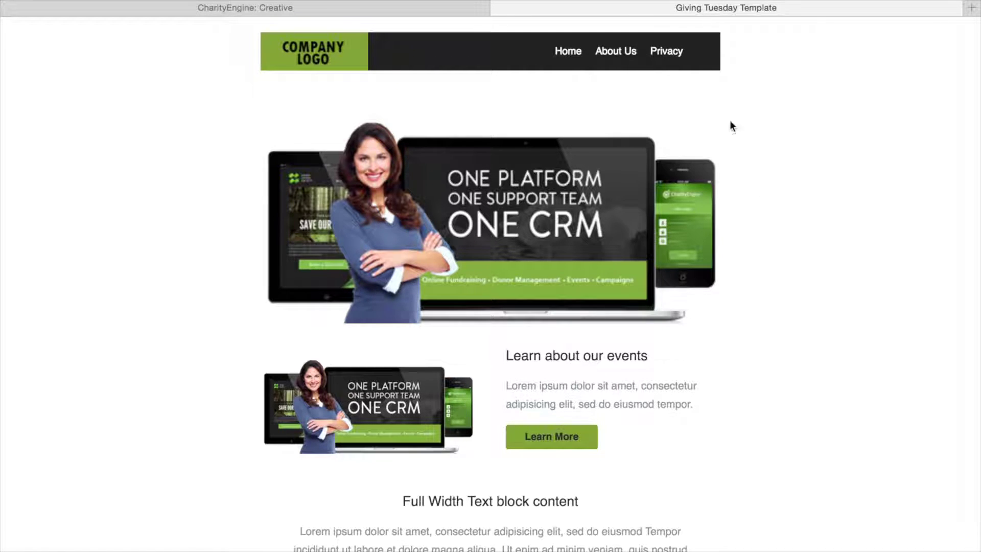
Scroll through the Welcome Series email preview, then return to the Configure Email Creative tab.
{"action": "scroll", "coordinate": [787, 406], "scroll_direction": "down", "scroll_amount": 5}
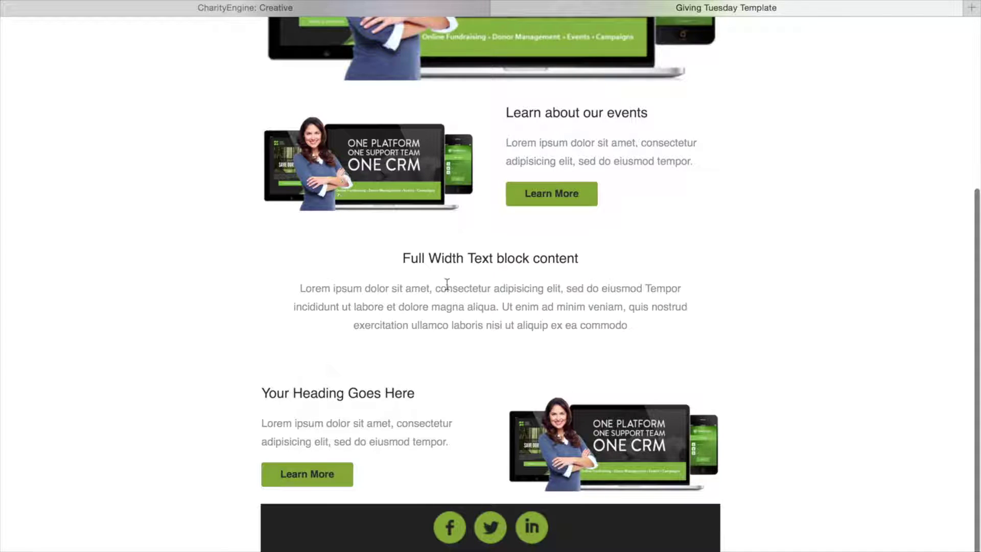
{"action": "scroll", "coordinate": [413, 292], "scroll_direction": "up", "scroll_amount": 5}
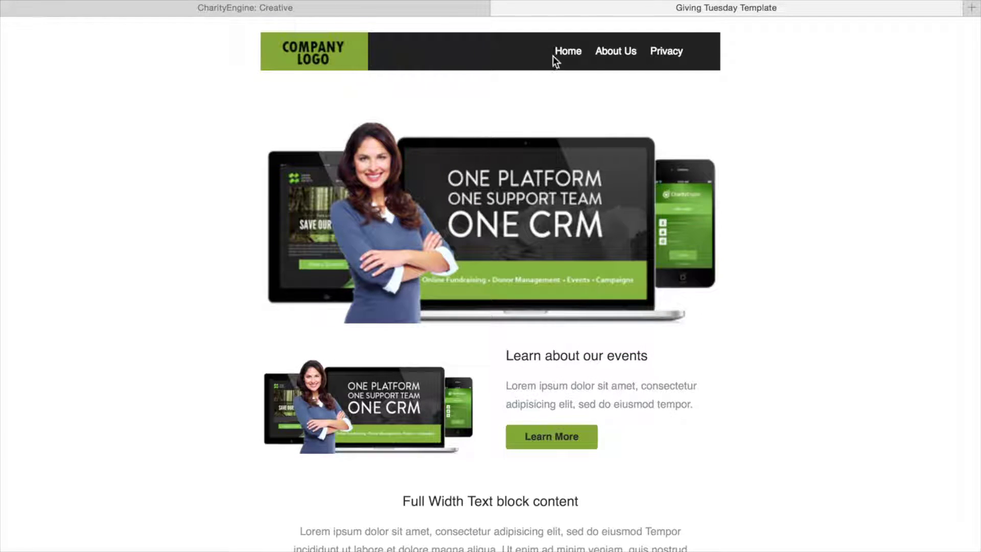
{"action": "scroll", "coordinate": [785, 426], "scroll_direction": "down", "scroll_amount": 2}
{"action": "scroll", "coordinate": [784, 420], "scroll_direction": "down", "scroll_amount": 5}
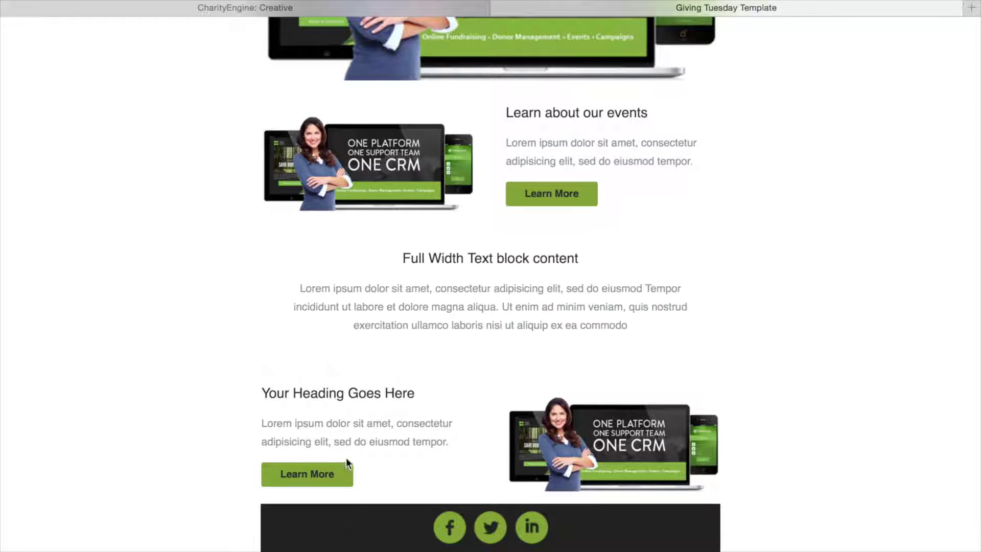
{"action": "scroll", "coordinate": [347, 273], "scroll_direction": "up", "scroll_amount": 6}
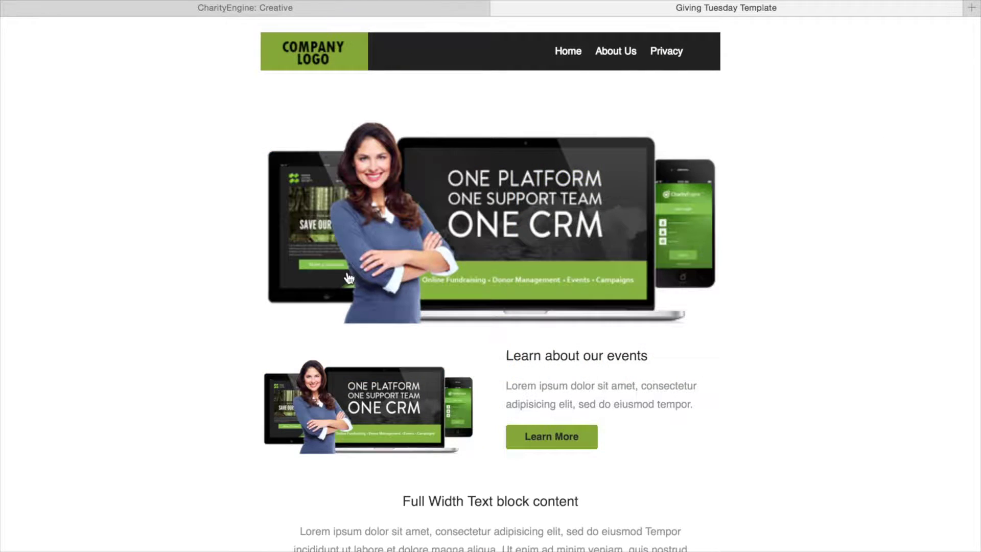
{"action": "key", "text": "ctrl+shift+Tab"}
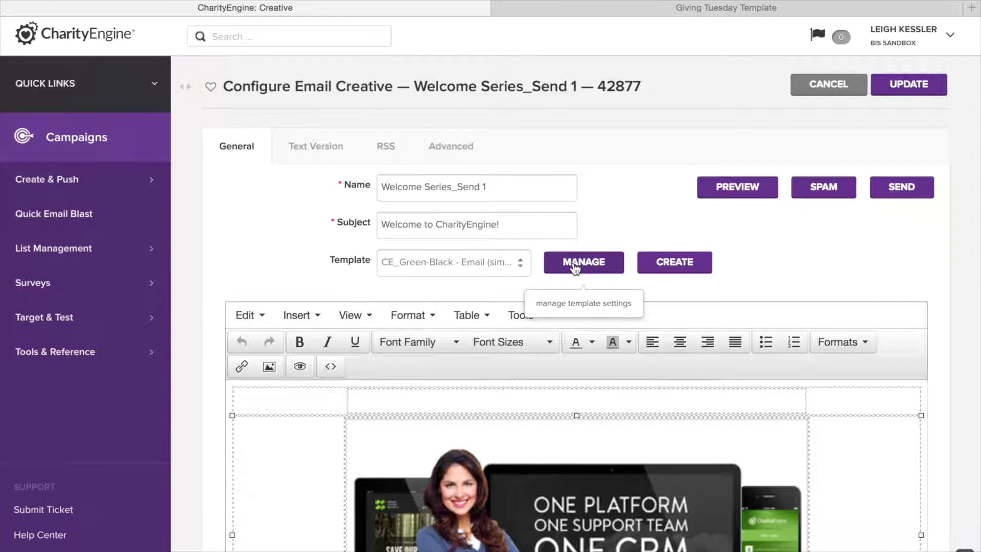
Keep CE_Green-Black as the email template, open its settings and preview it in a new tab.
{"action": "left_click", "coordinate": [507, 263]}
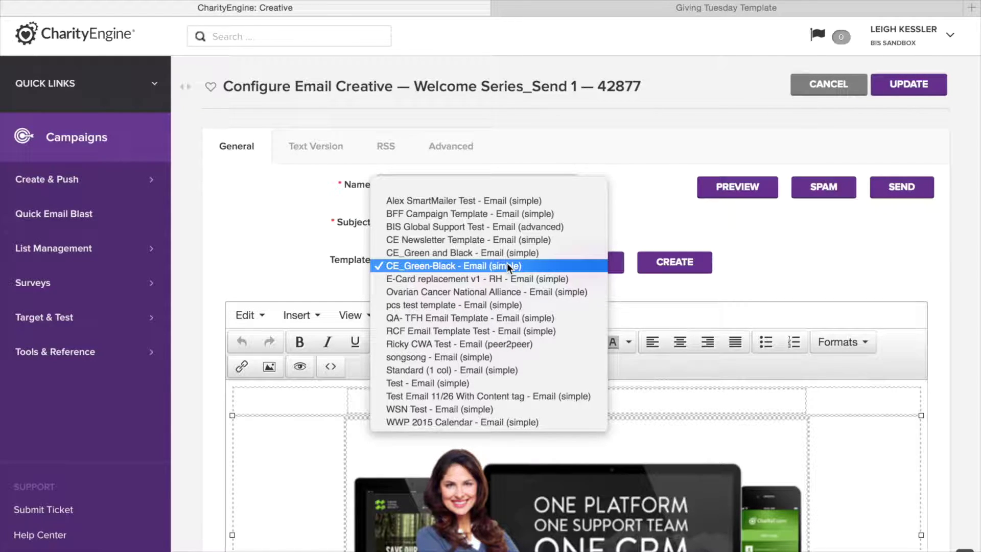
{"action": "left_click", "coordinate": [507, 265]}
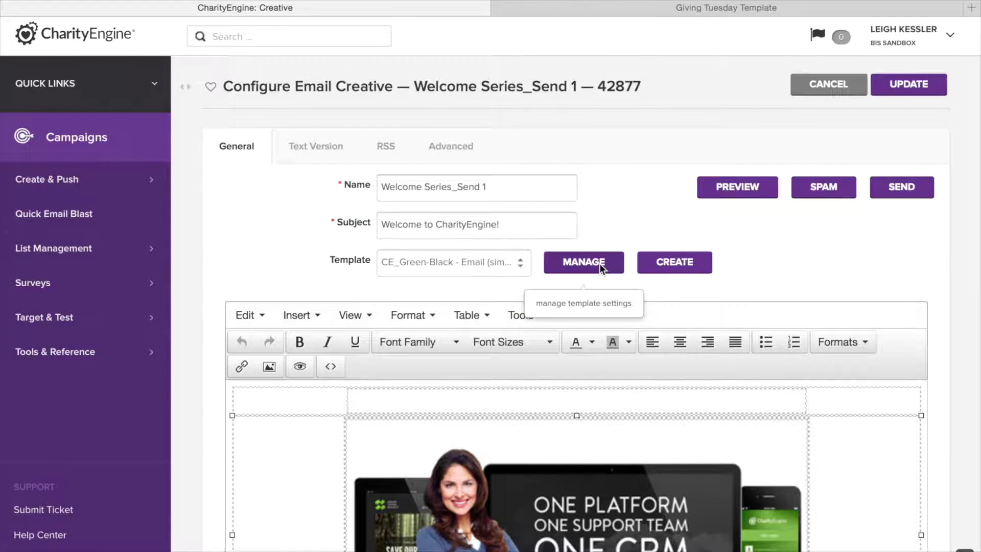
{"action": "left_click", "coordinate": [599, 262]}
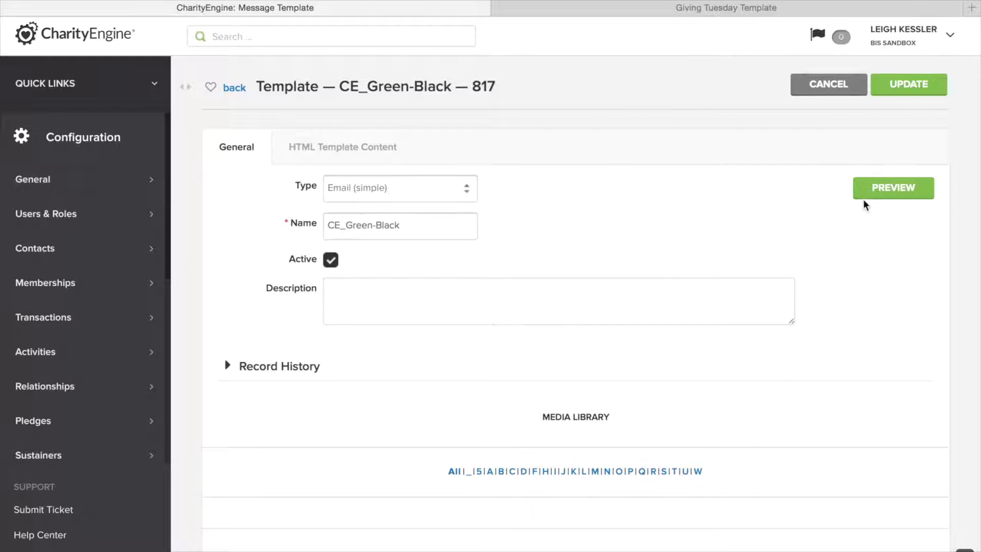
{"action": "left_click", "coordinate": [884, 189]}
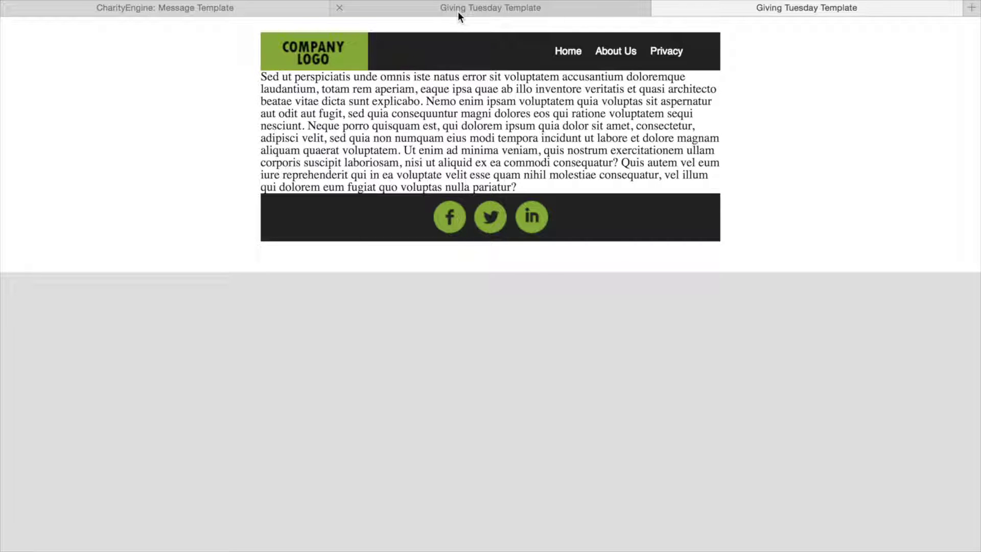
{"action": "left_click", "coordinate": [426, 7]}
{"action": "left_click", "coordinate": [265, 8]}
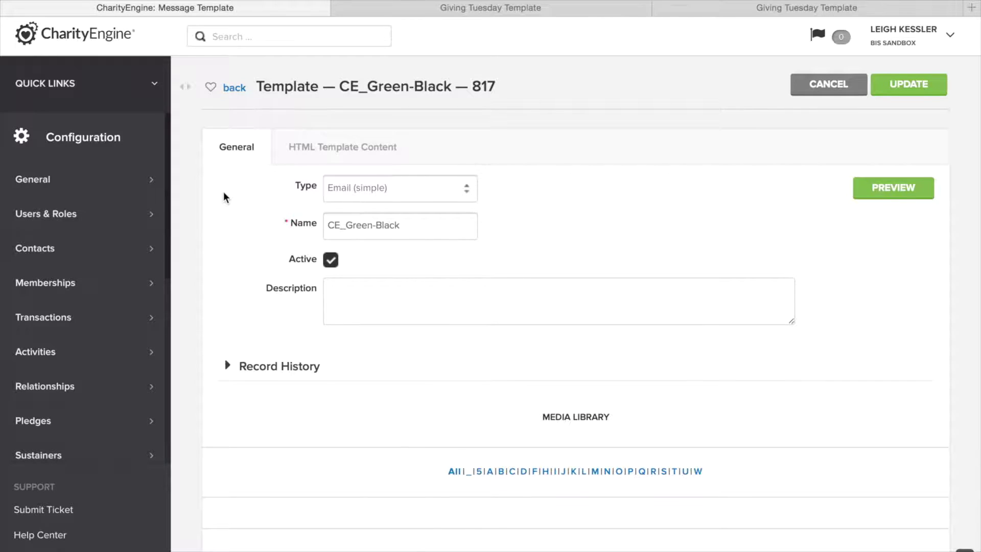
Review the CE_Green-Black template's HTML content, then return to its general settings.
{"action": "left_click", "coordinate": [330, 149]}
{"action": "scroll", "coordinate": [452, 413], "scroll_direction": "down", "scroll_amount": 3}
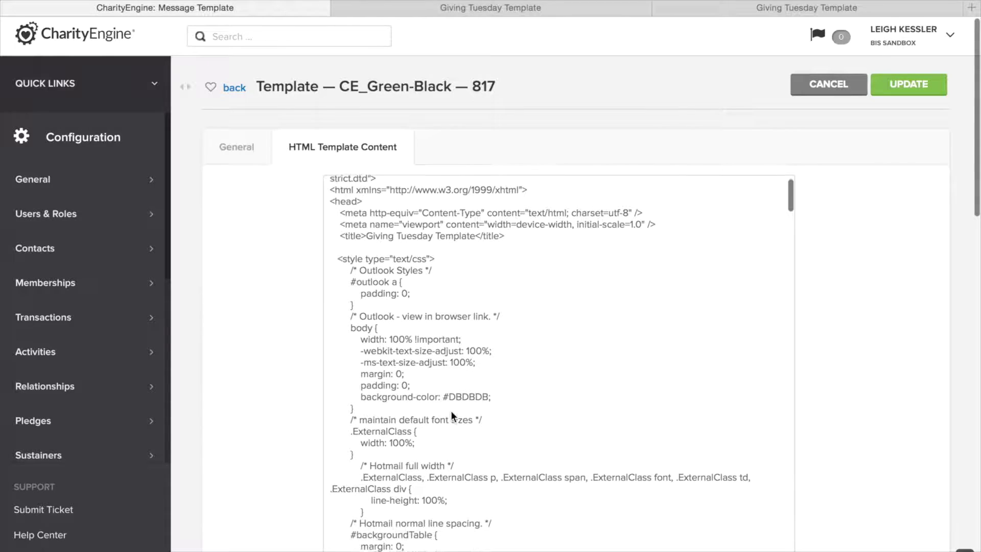
{"action": "scroll", "coordinate": [451, 410], "scroll_direction": "down", "scroll_amount": 2}
{"action": "scroll", "coordinate": [452, 410], "scroll_direction": "up", "scroll_amount": 5}
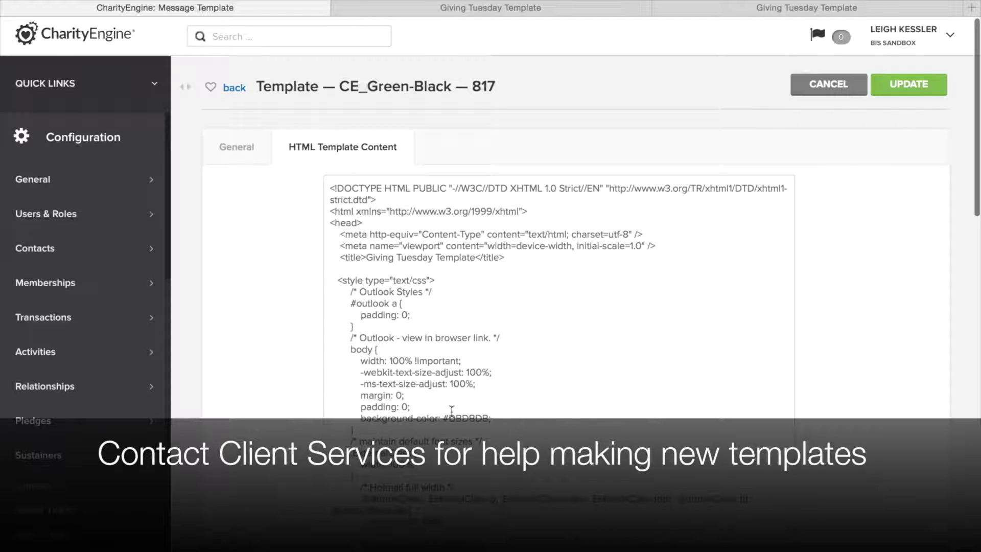
{"action": "left_click", "coordinate": [242, 152]}
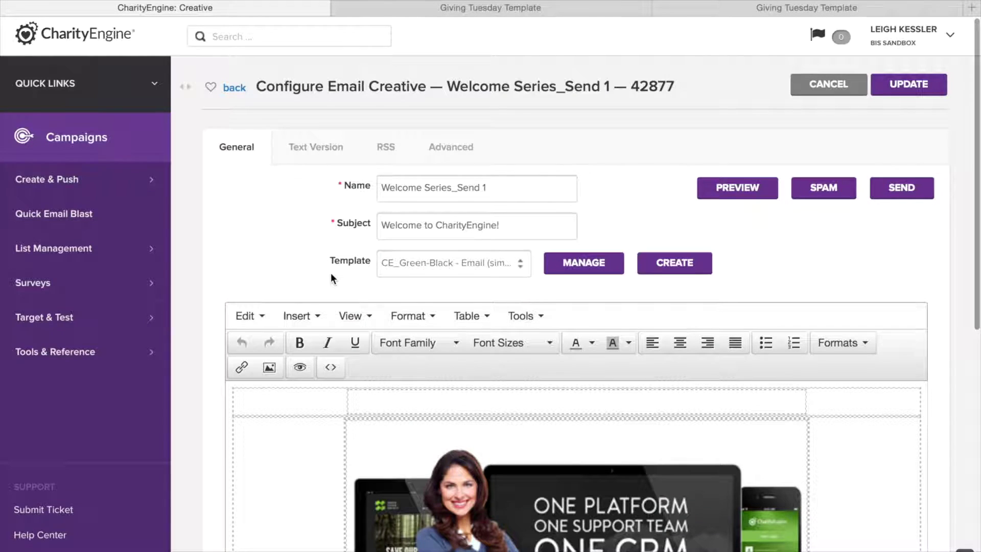
Inspect the email's HTML source without saving changes, then view its plain-text version.
{"action": "scroll", "coordinate": [319, 479], "scroll_direction": "down", "scroll_amount": 1}
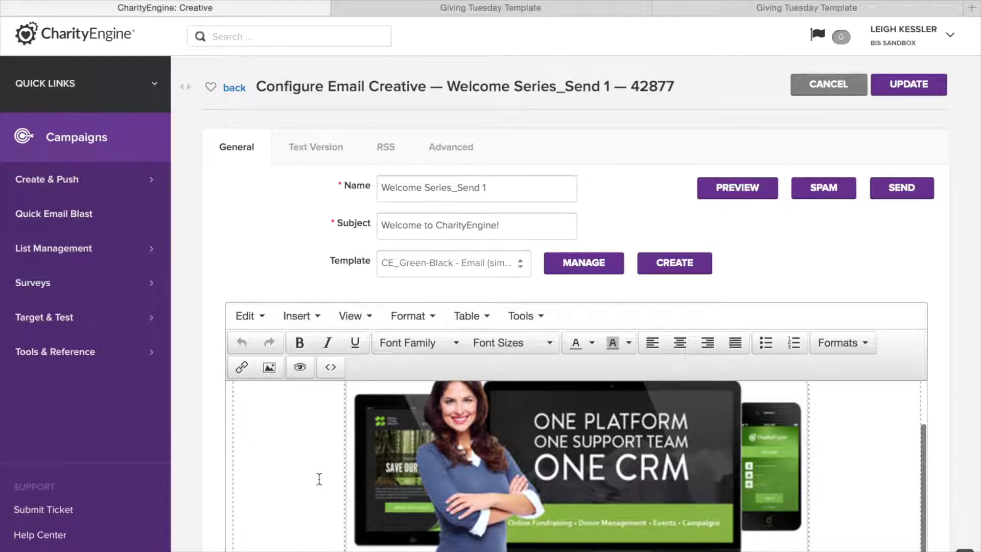
{"action": "scroll", "coordinate": [201, 490], "scroll_direction": "down", "scroll_amount": 3}
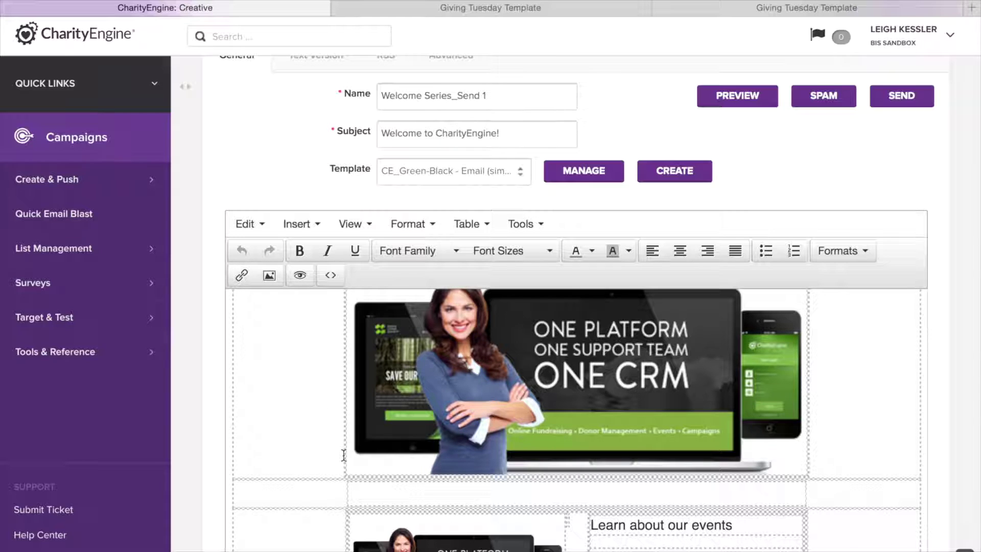
{"action": "left_click", "coordinate": [331, 276]}
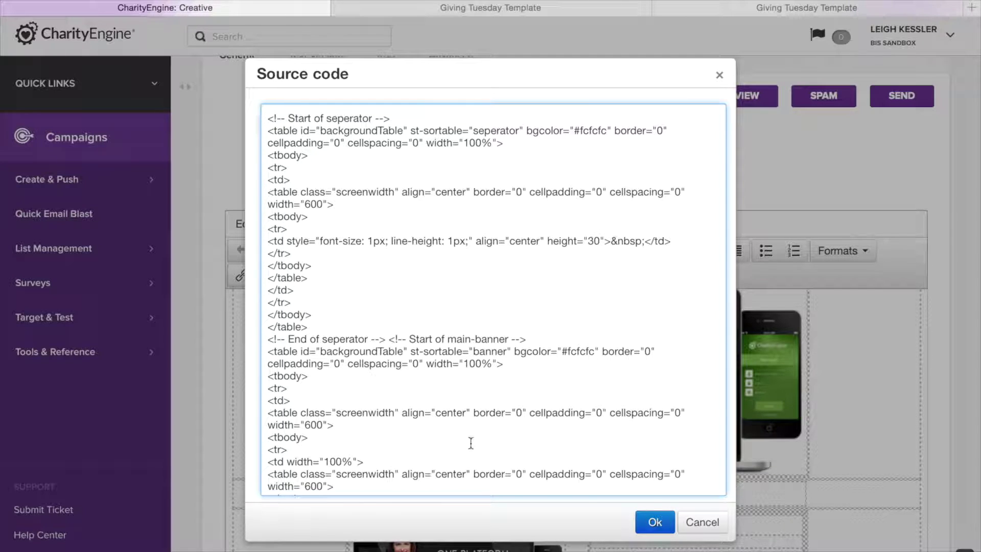
{"action": "left_click", "coordinate": [702, 522]}
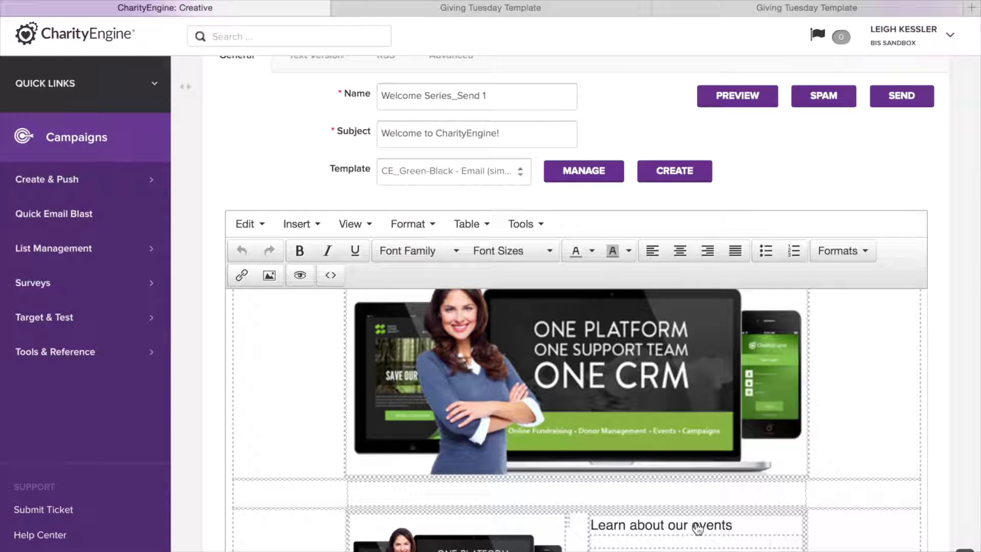
{"action": "scroll", "coordinate": [302, 131], "scroll_direction": "up", "scroll_amount": 3}
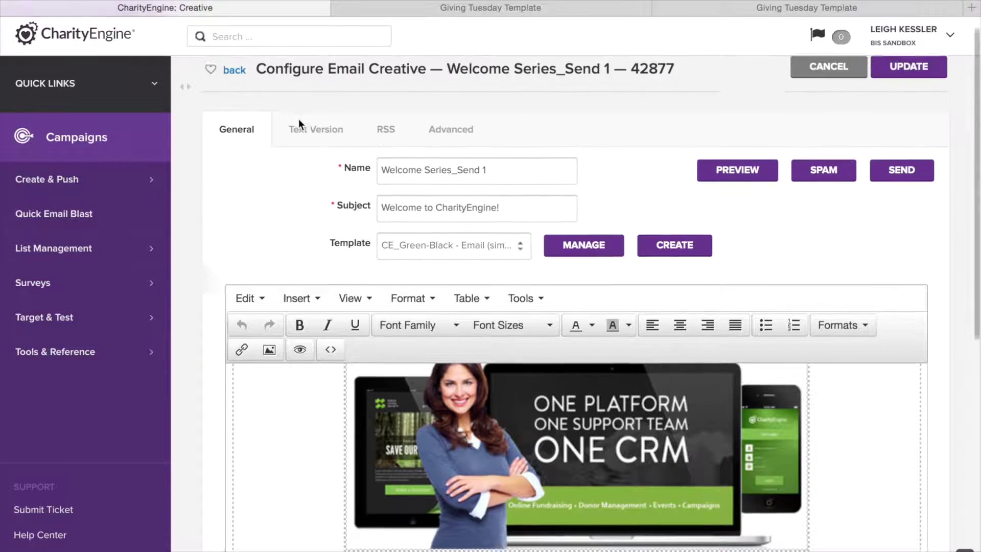
{"action": "left_click", "coordinate": [321, 152]}
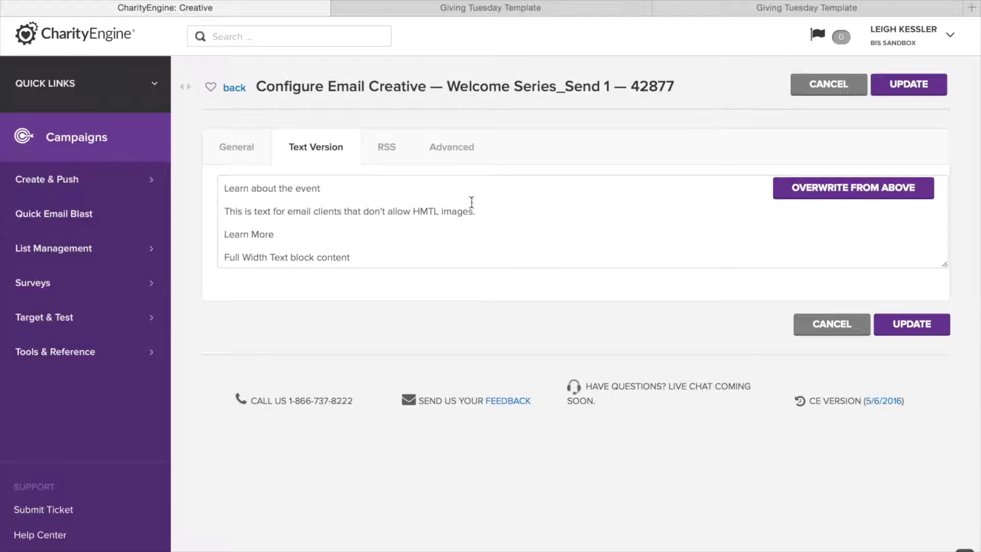
Check the creative's RSS settings, then move on to its Advanced settings.
{"action": "left_click", "coordinate": [392, 154]}
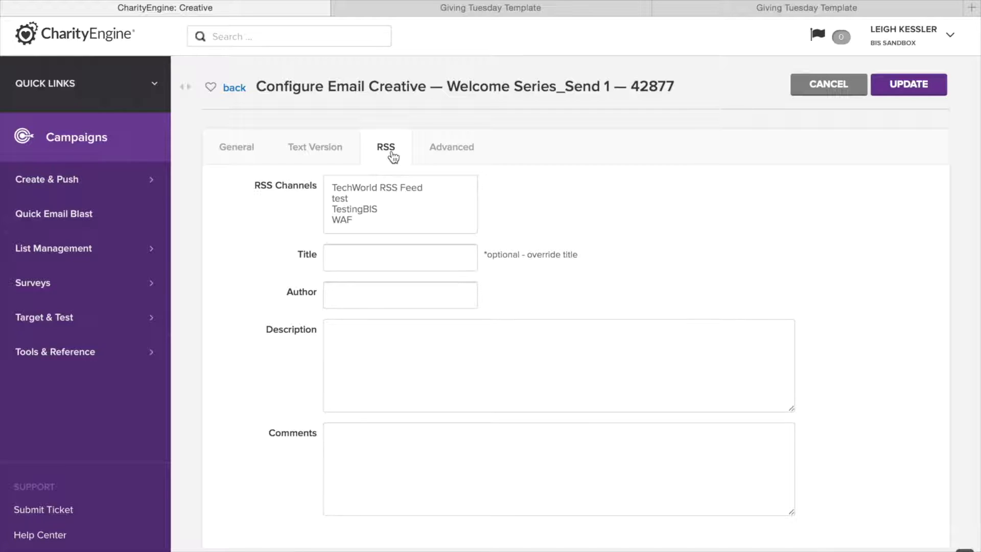
{"action": "left_click", "coordinate": [454, 149]}
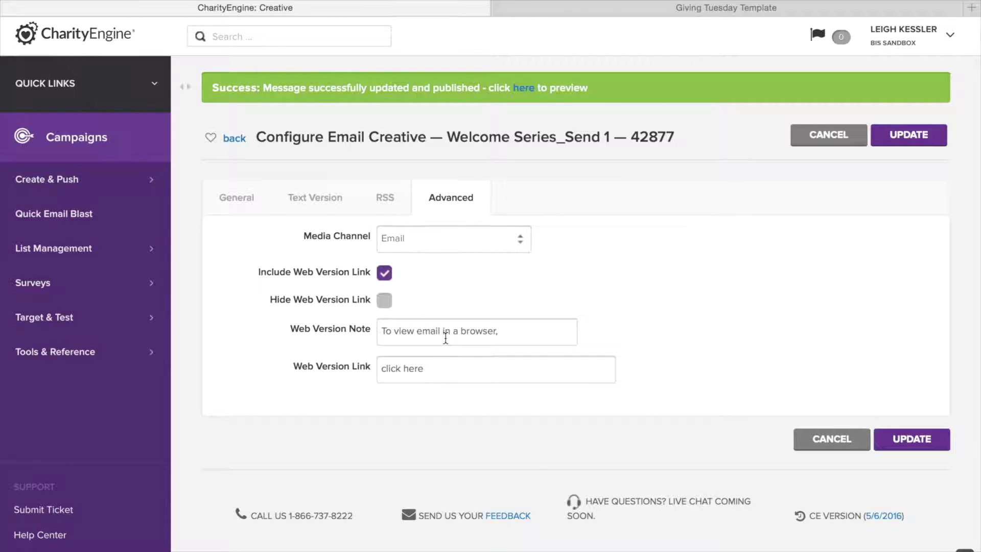
Compare against the published preview tab, then adjust the web version link option under Advanced.
{"action": "key", "text": "ctrl+Tab"}
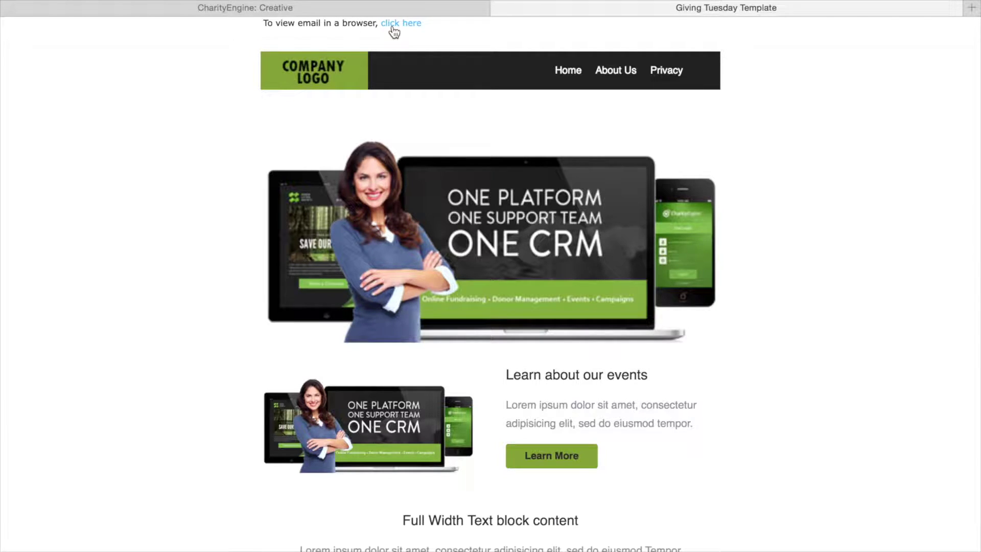
{"action": "left_click", "coordinate": [355, 7]}
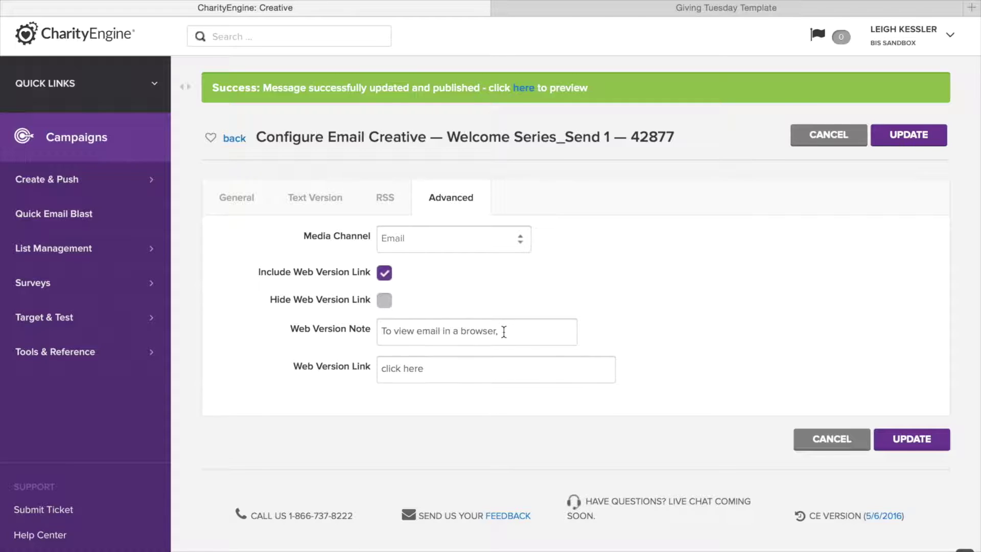
{"action": "left_click", "coordinate": [378, 368]}
Preview the Welcome Series_Send 1 creative from its General settings and close the preview.
{"action": "left_click", "coordinate": [235, 202]}
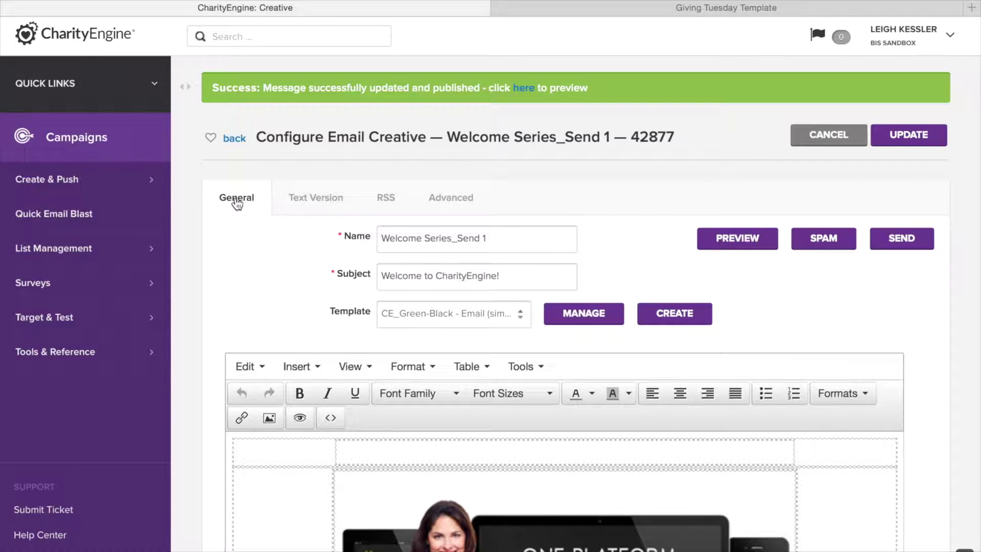
{"action": "left_click", "coordinate": [733, 243]}
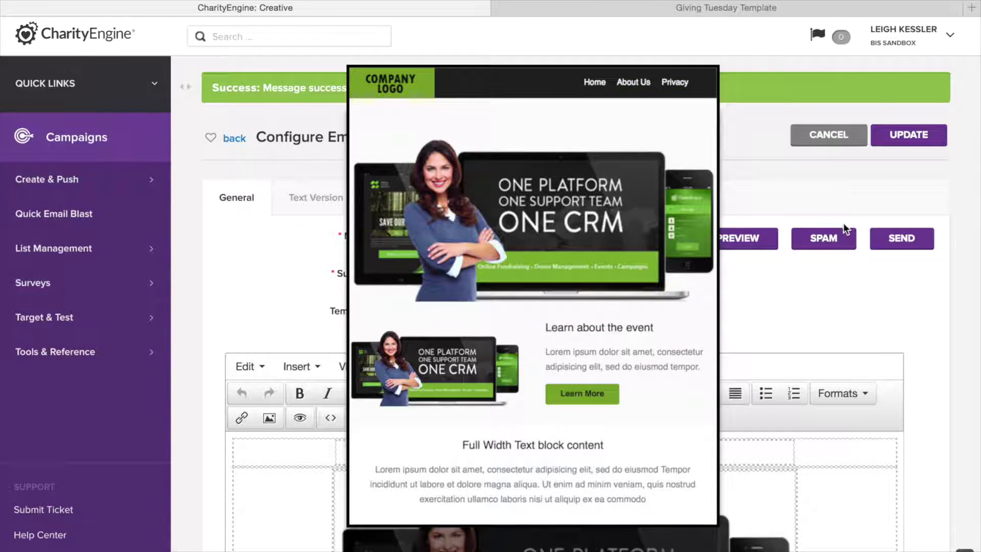
{"action": "left_click", "coordinate": [837, 248]}
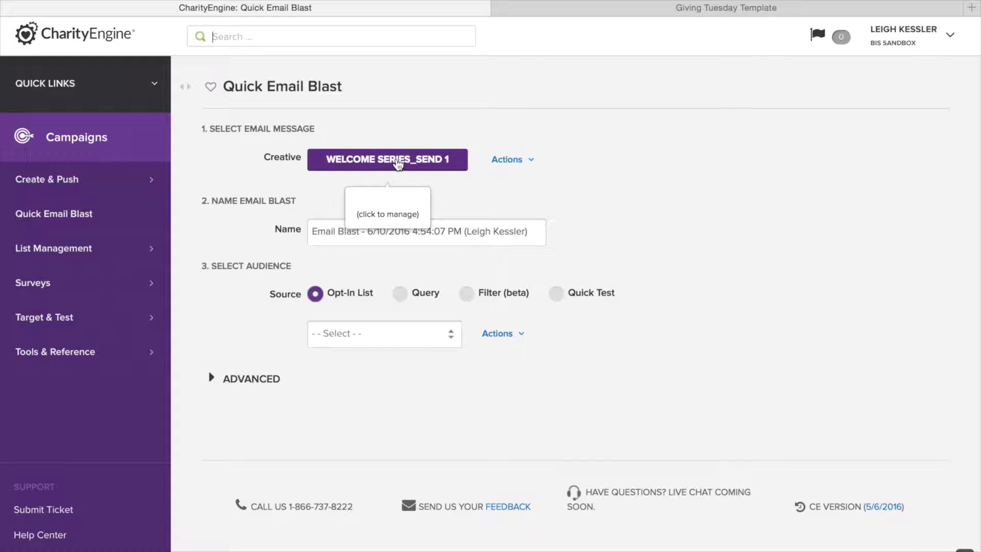
Check the creative's actions, then replace the default blast name with 'Welcome Series - 1'.
{"action": "left_click", "coordinate": [508, 160]}
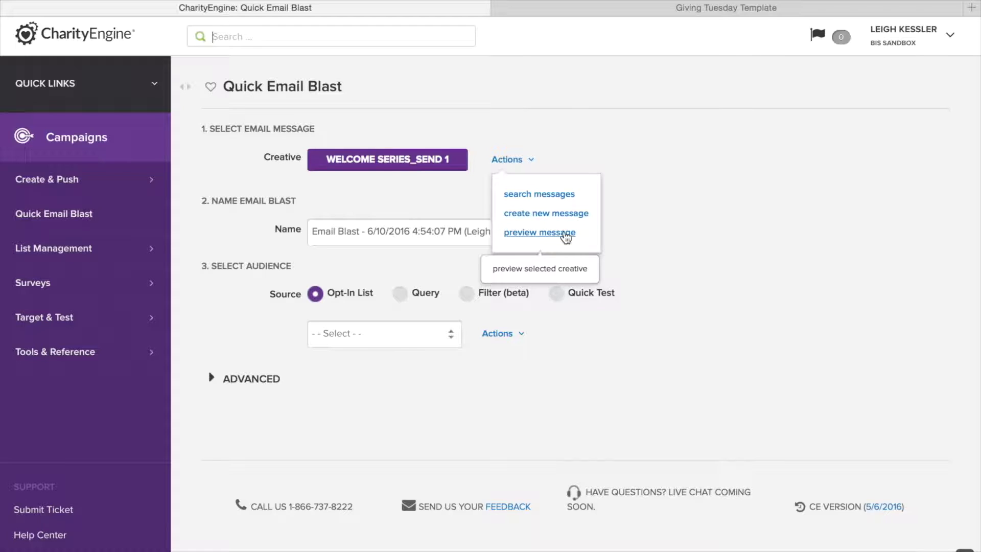
{"action": "left_click", "coordinate": [394, 202]}
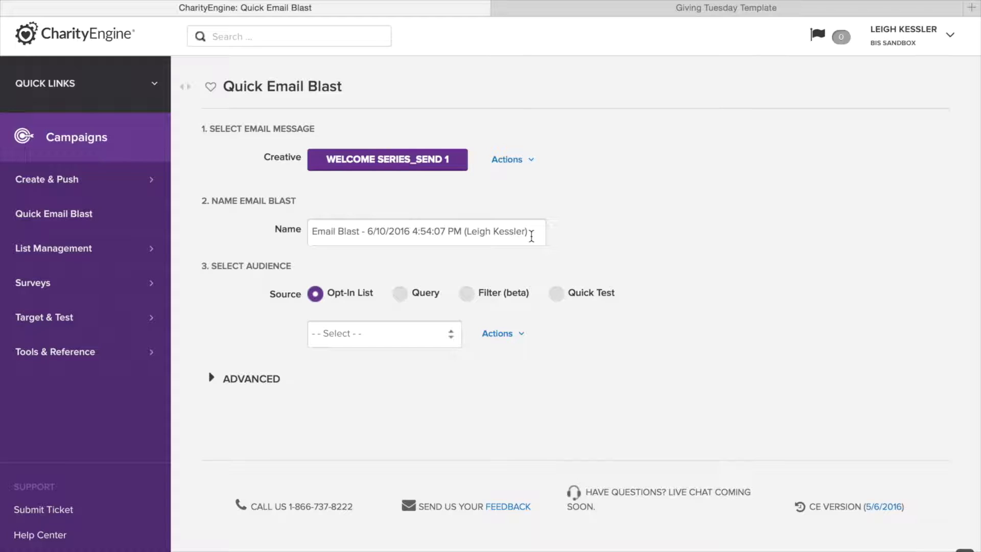
{"action": "left_click_drag", "start_coordinate": [532, 236], "coordinate": [310, 232]}
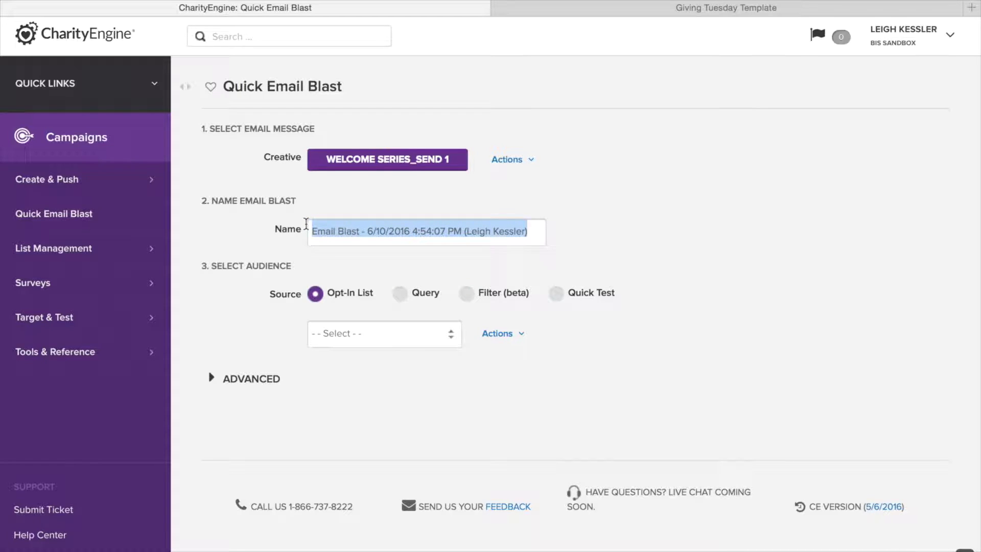
{"action": "type", "text": "Welc"}
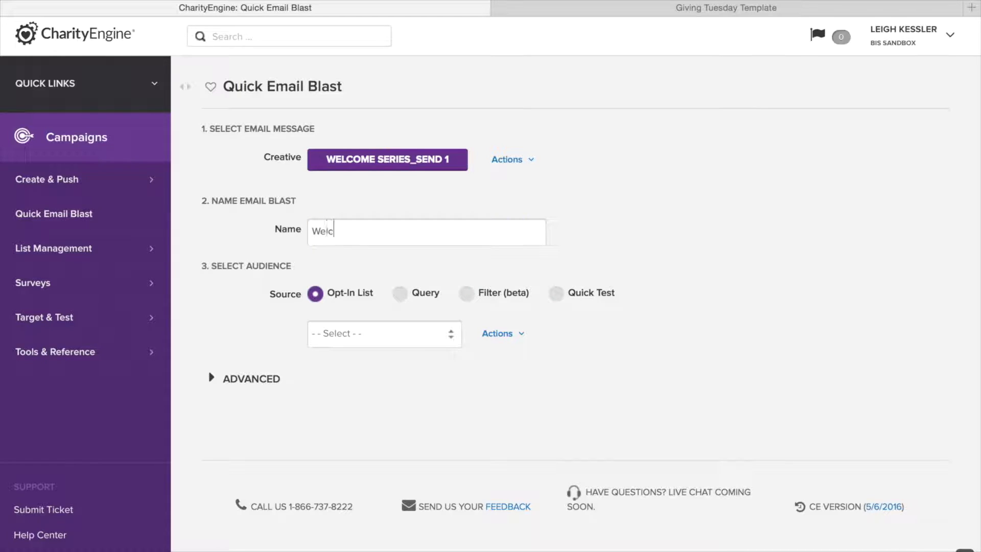
{"action": "type", "text": "ome Series - 1"}
Pick the three-contact opt-in list as the audience, review its members, then switch the source to Query.
{"action": "left_click", "coordinate": [422, 332]}
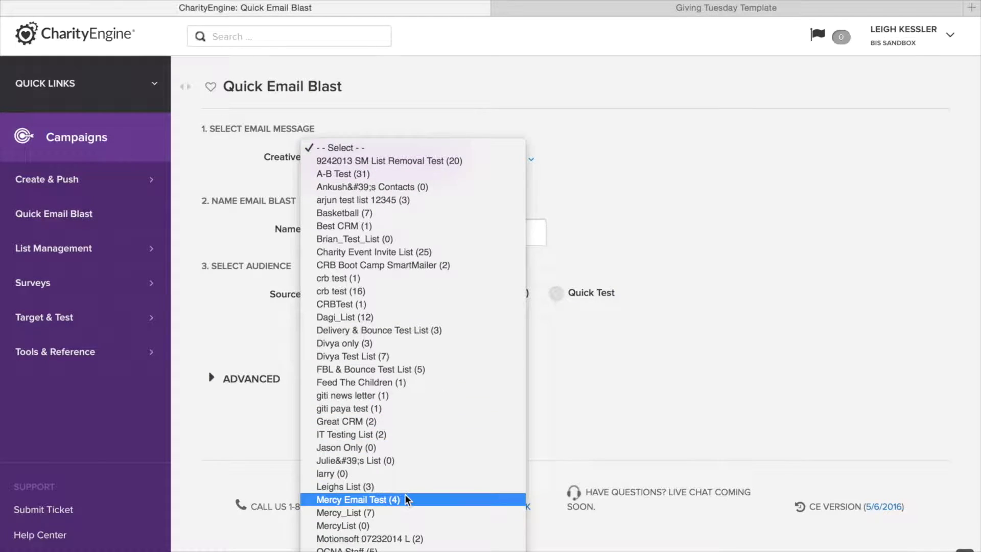
{"action": "left_click", "coordinate": [374, 489]}
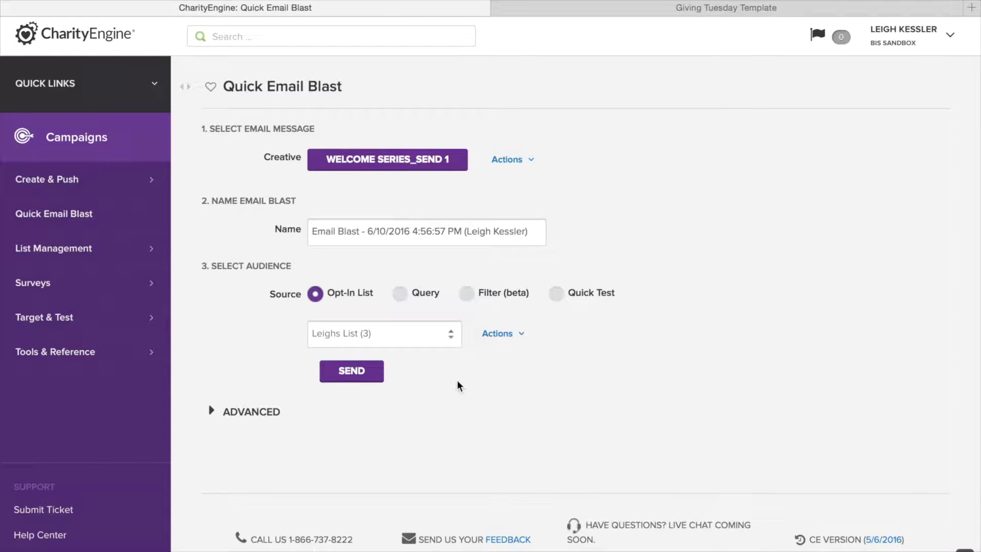
{"action": "left_click", "coordinate": [519, 334]}
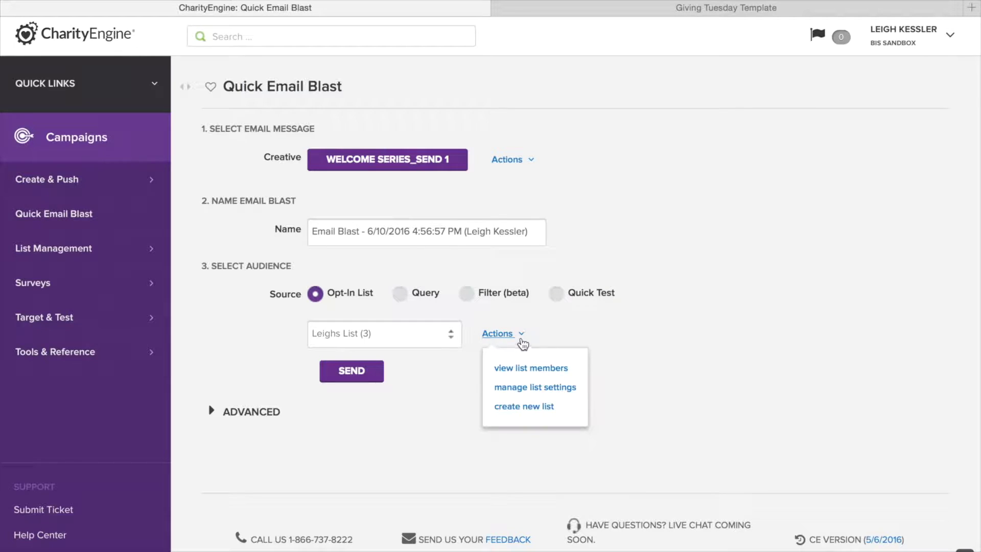
{"action": "left_click", "coordinate": [525, 366]}
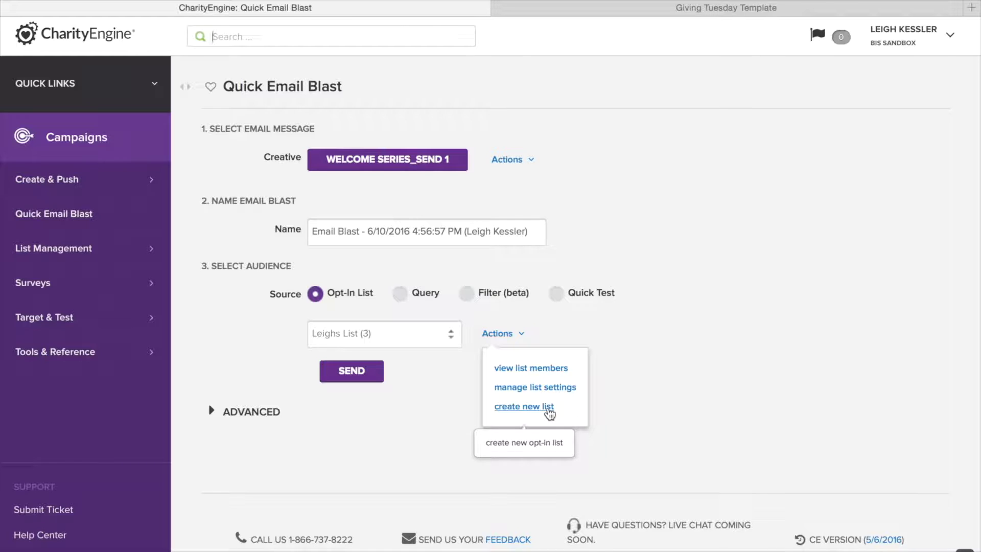
{"action": "left_click", "coordinate": [638, 384]}
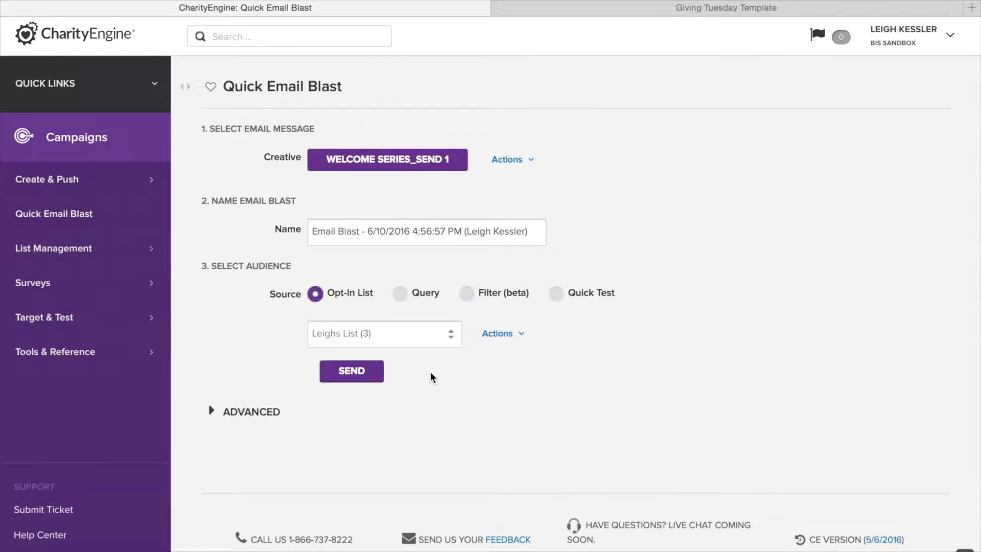
{"action": "left_click", "coordinate": [401, 294]}
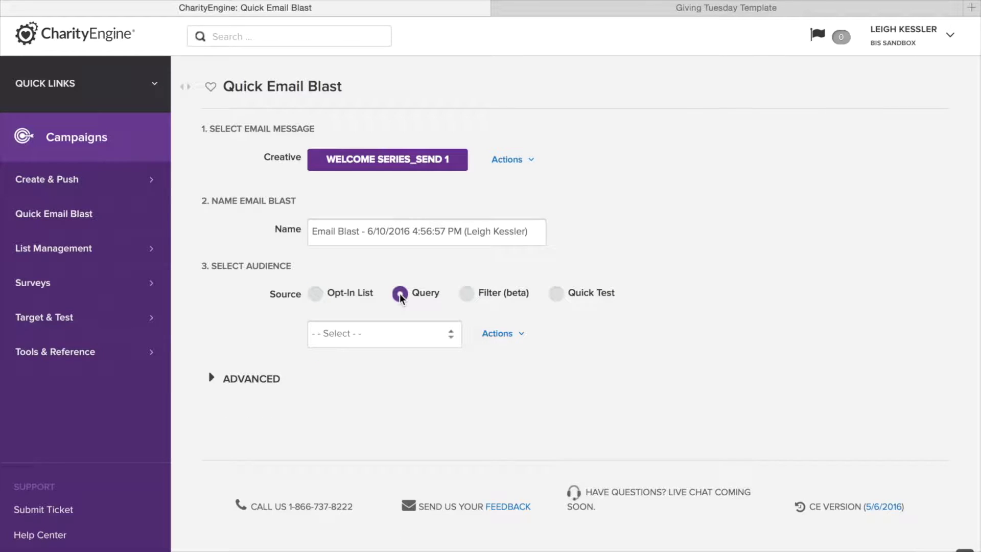
Choose the test query as the audience and preview the contacts it returns.
{"action": "left_click", "coordinate": [407, 335]}
{"action": "scroll", "coordinate": [391, 516], "scroll_direction": "down", "scroll_amount": 15}
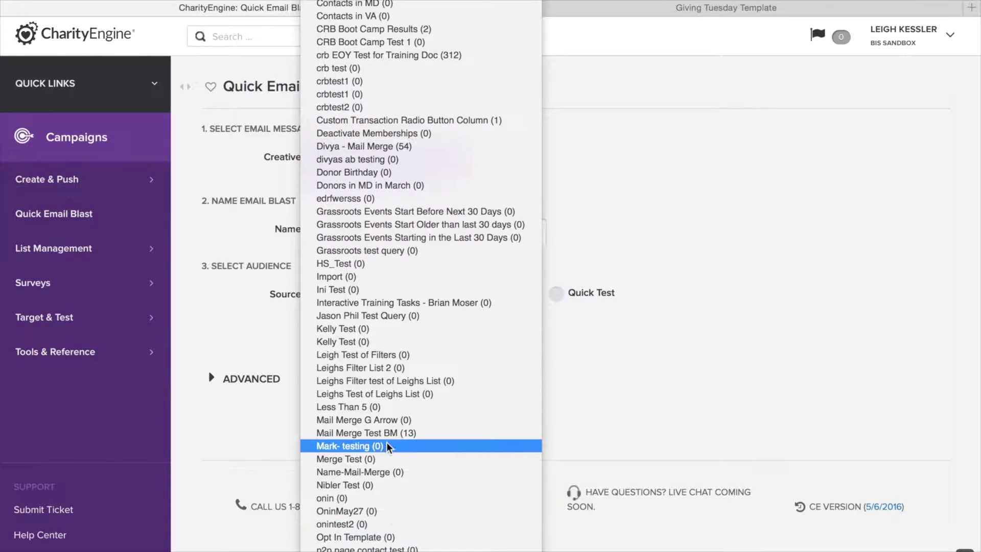
{"action": "left_click", "coordinate": [388, 397]}
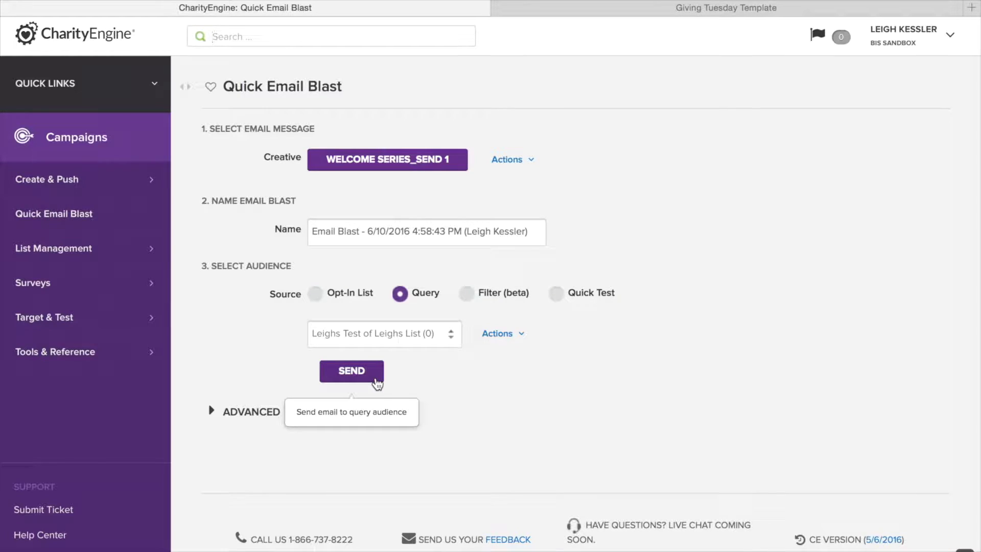
{"action": "left_click", "coordinate": [522, 335]}
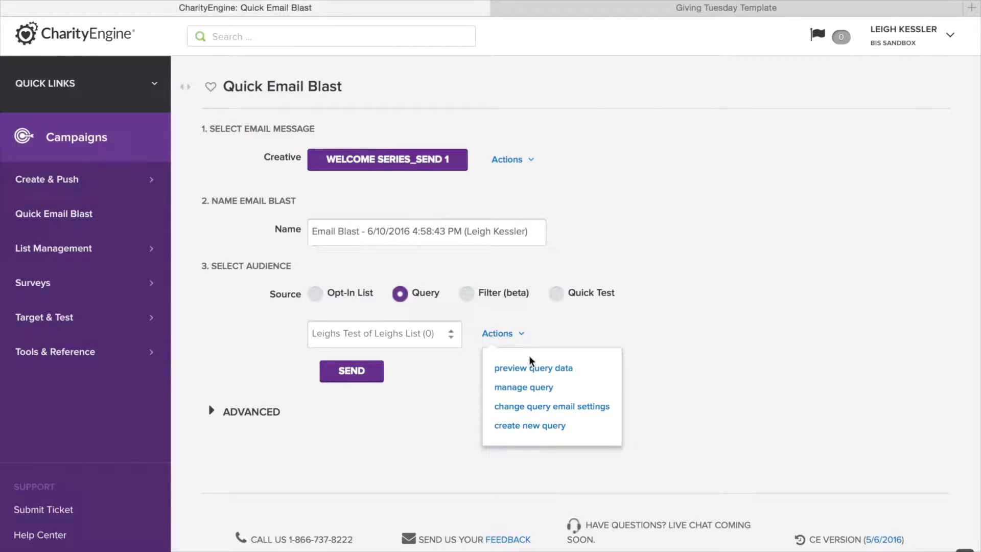
{"action": "left_click", "coordinate": [545, 370]}
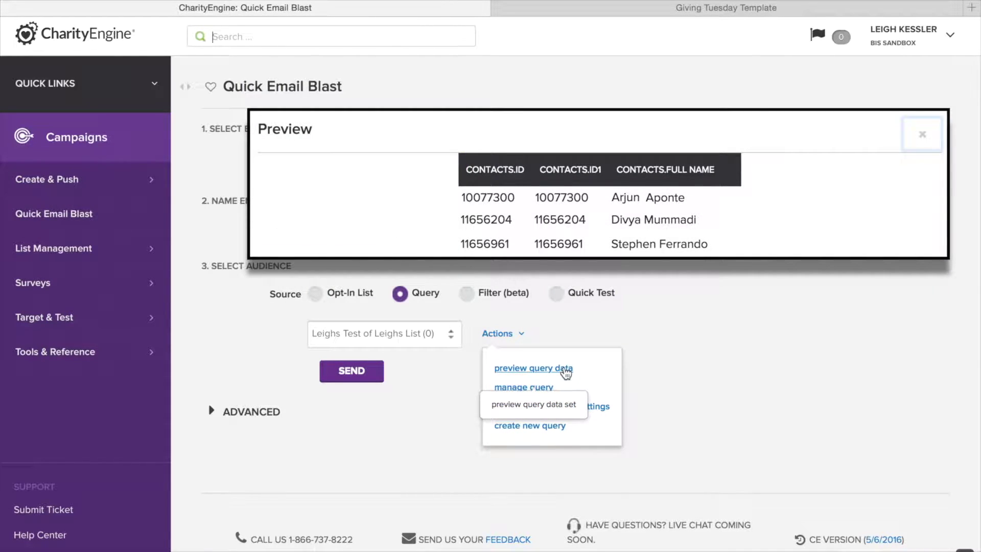
Look at the query's filter and email settings, then set the audience source to Filter (beta).
{"action": "left_click", "coordinate": [551, 393]}
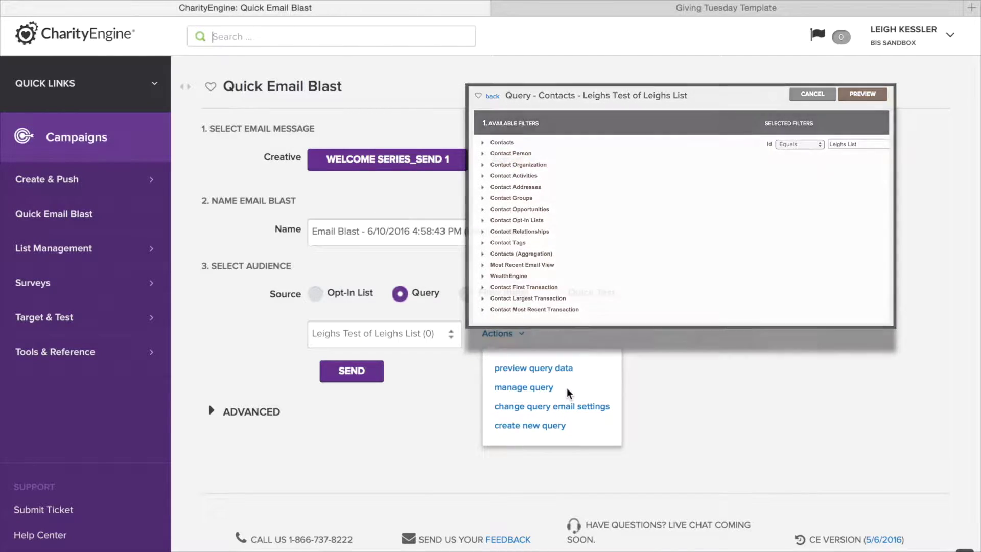
{"action": "left_click", "coordinate": [593, 408]}
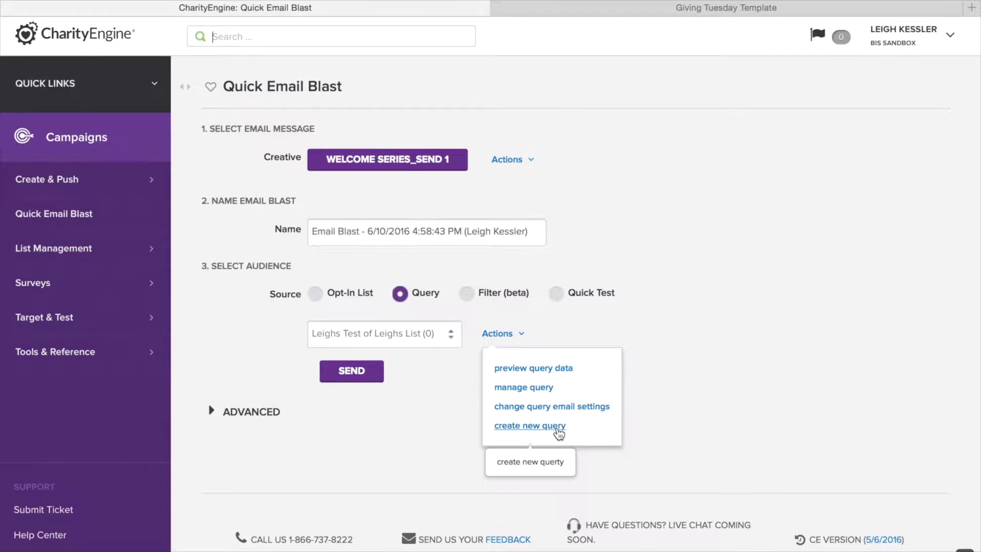
{"action": "left_click", "coordinate": [508, 487]}
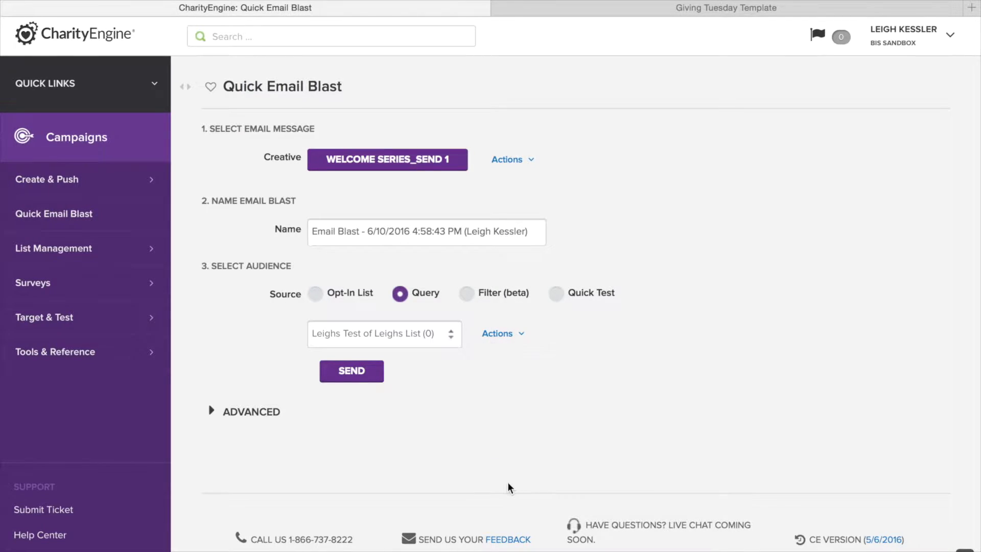
{"action": "left_click", "coordinate": [467, 293]}
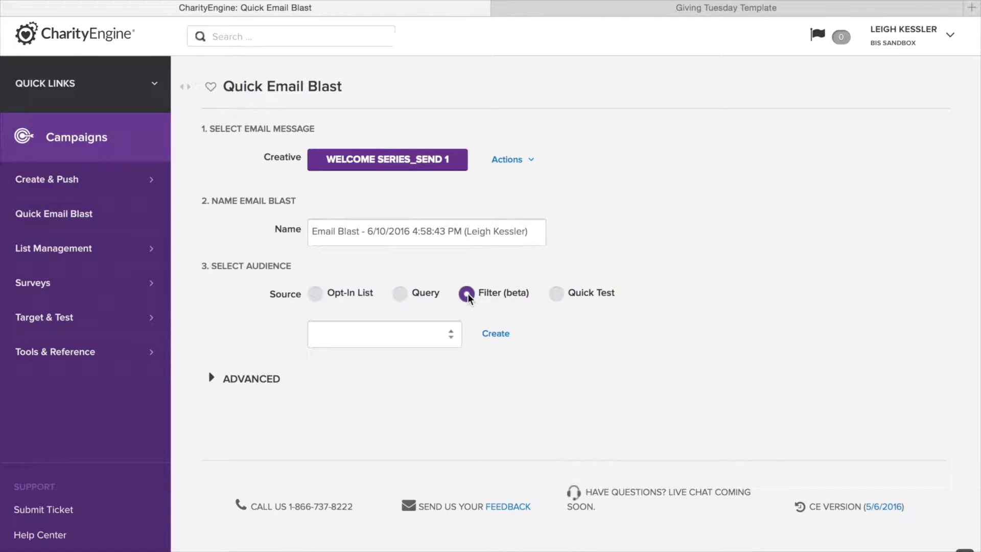
{"action": "left_click", "coordinate": [496, 334]}
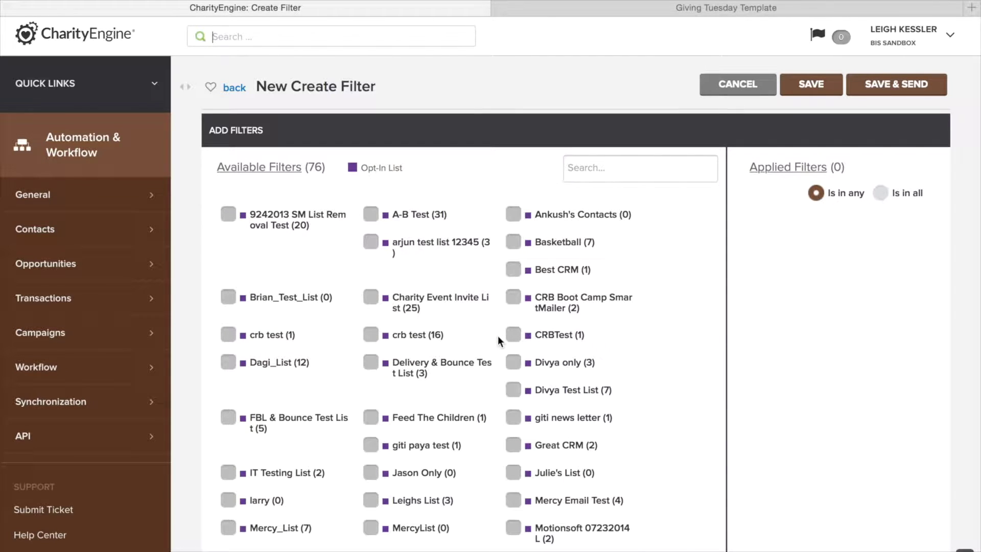
{"action": "scroll", "coordinate": [452, 411], "scroll_direction": "down", "scroll_amount": 3}
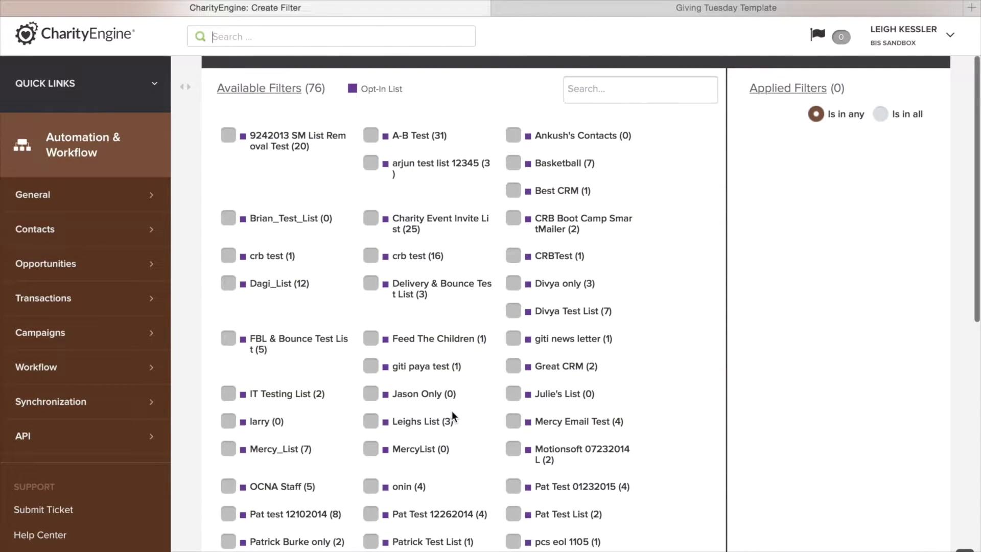
{"action": "left_click", "coordinate": [373, 422]}
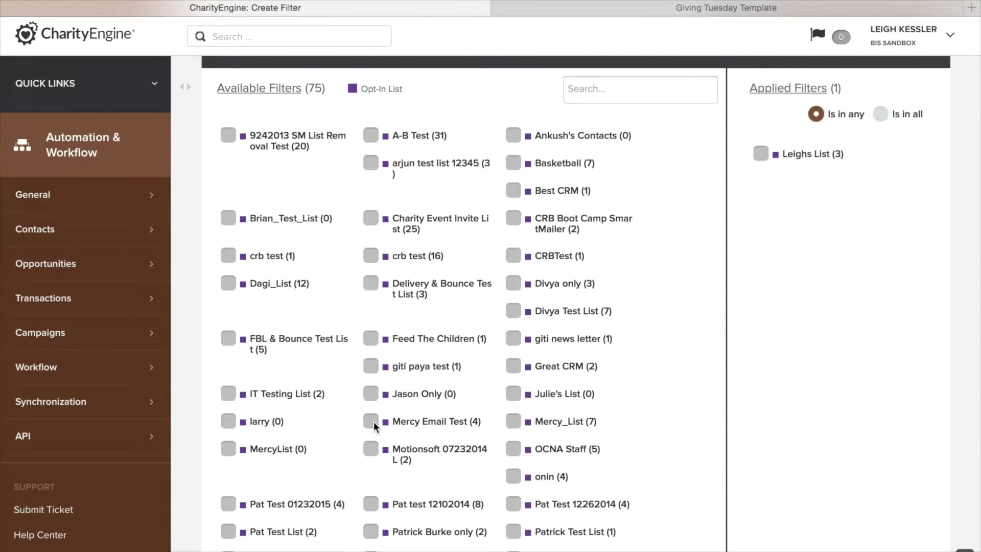
{"action": "left_click", "coordinate": [373, 421]}
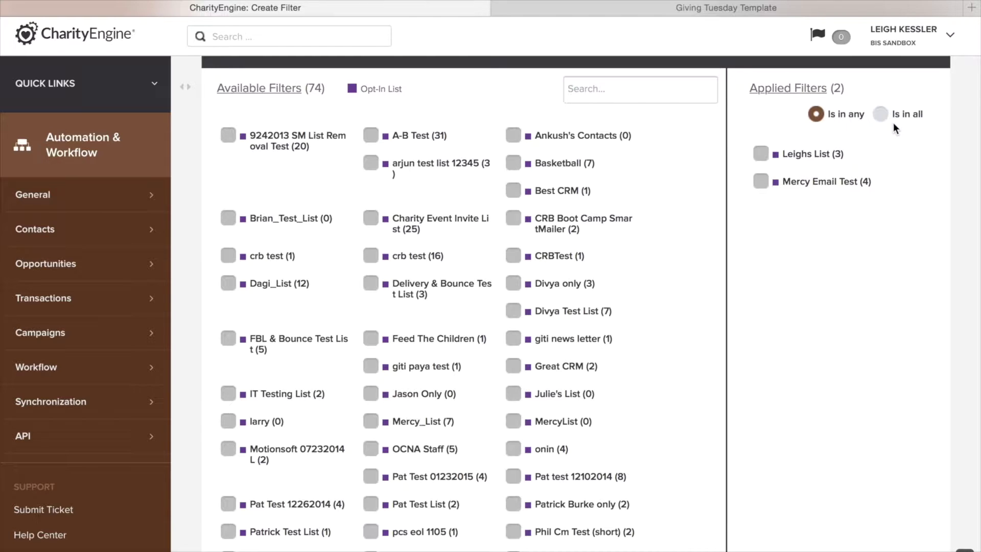
{"action": "left_click", "coordinate": [763, 182]}
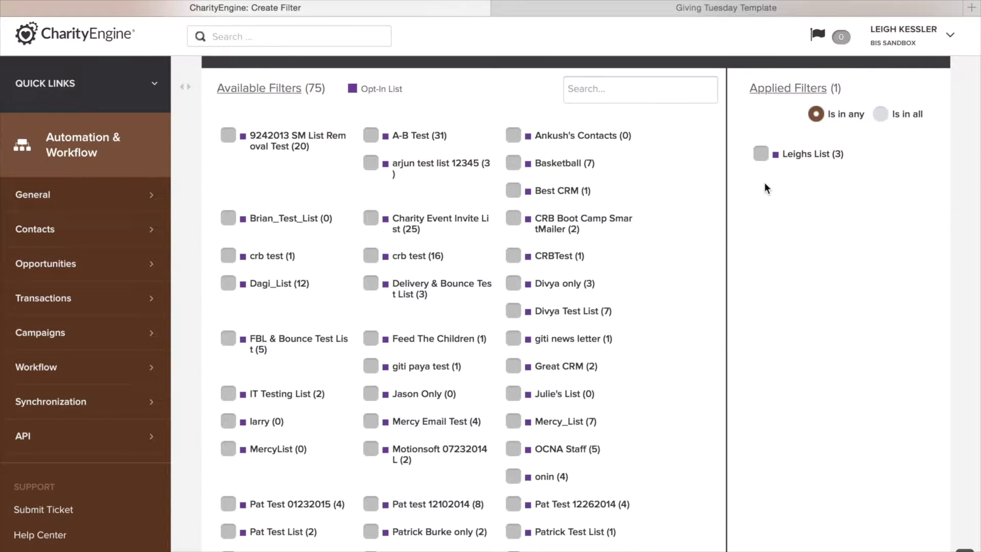
{"action": "scroll", "coordinate": [429, 111], "scroll_direction": "up", "scroll_amount": 2}
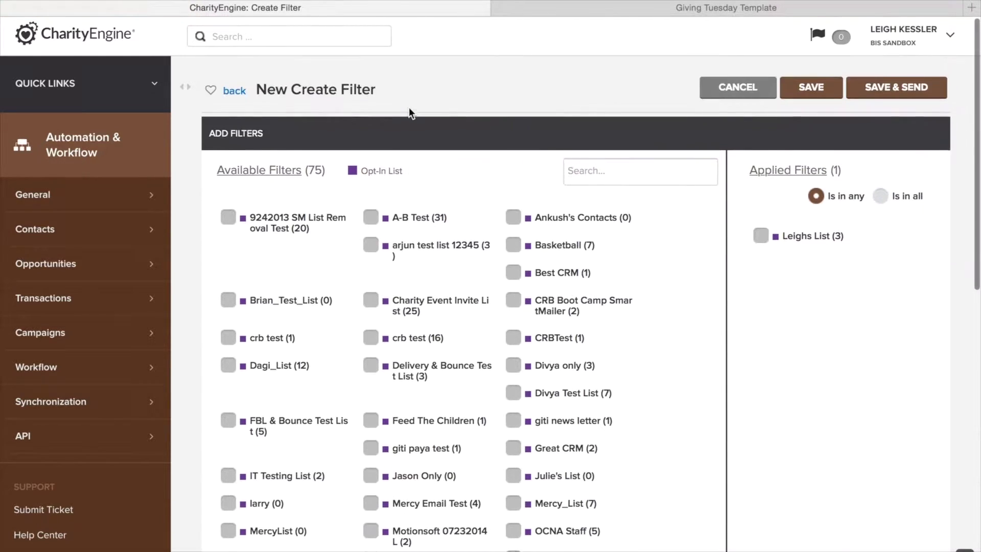
{"action": "left_click", "coordinate": [231, 89]}
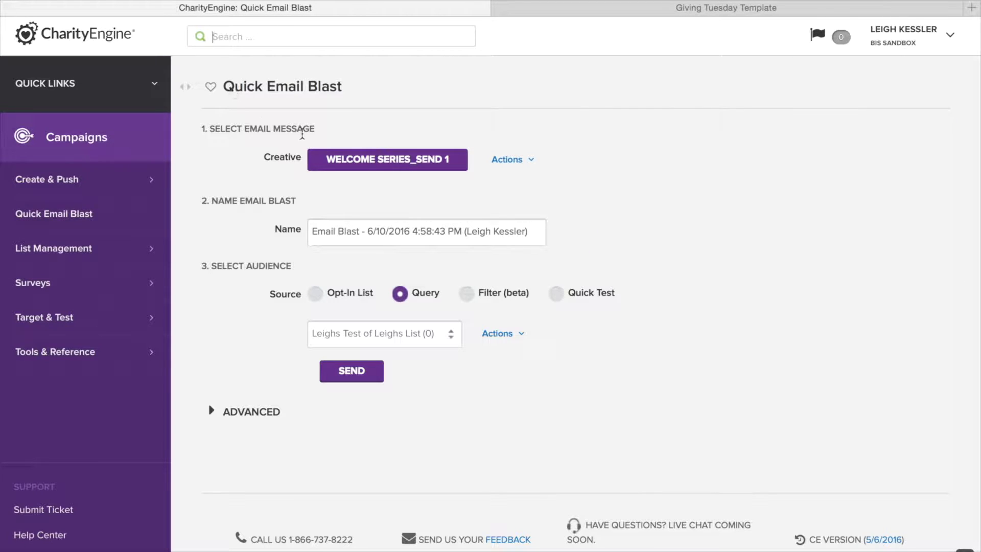
Switch the audience source to Quick Test and add a comma after the prefilled test address.
{"action": "left_click", "coordinate": [558, 293]}
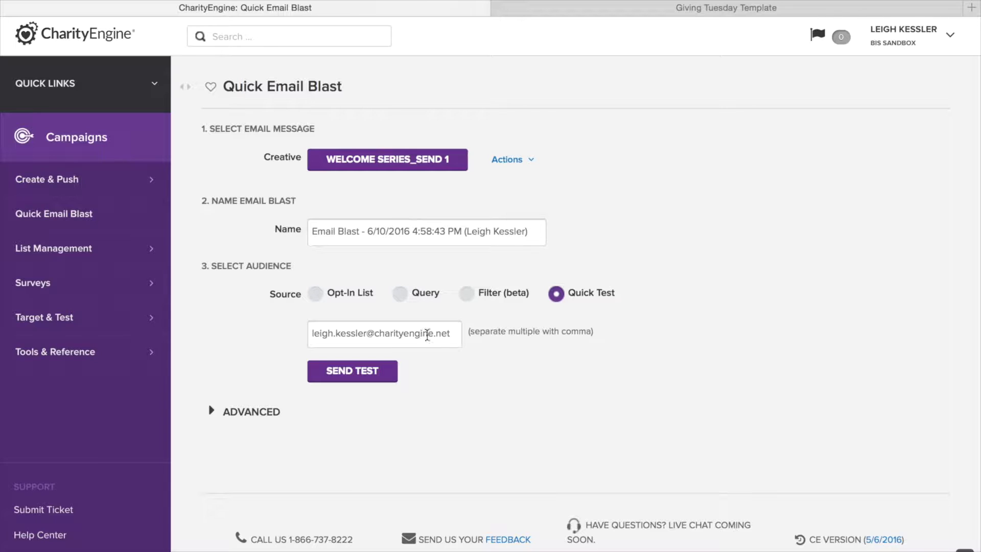
{"action": "left_click", "coordinate": [454, 335]}
{"action": "type", "text": ","}
In the advanced options, set the send date to June 16, 2016 at 05:02 pm.
{"action": "left_click", "coordinate": [211, 414]}
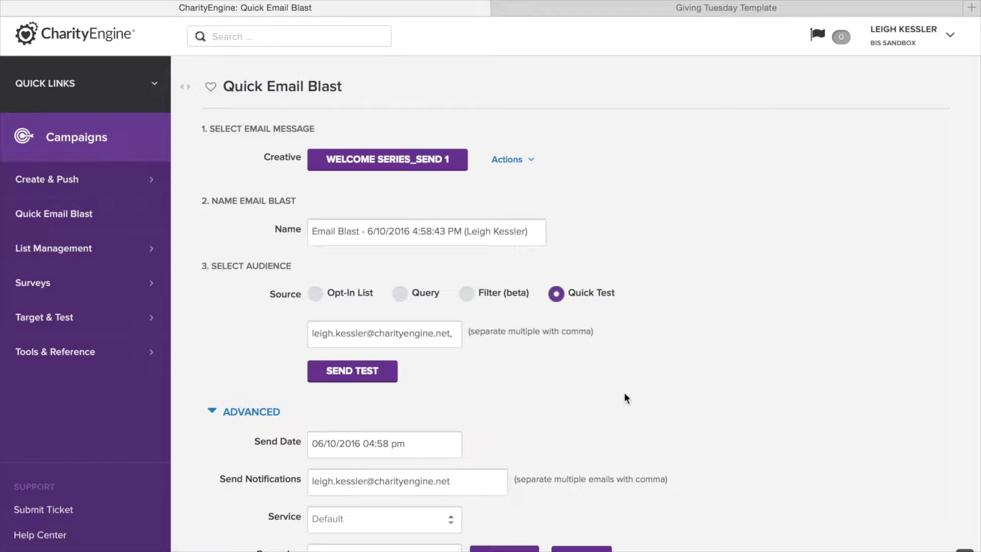
{"action": "scroll", "coordinate": [624, 392], "scroll_direction": "down", "scroll_amount": 3}
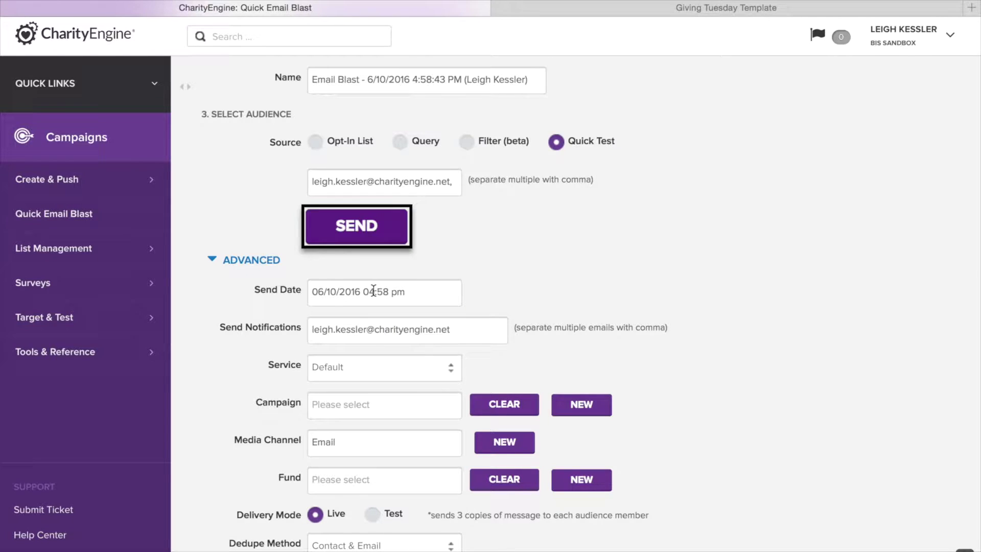
{"action": "left_click", "coordinate": [407, 291]}
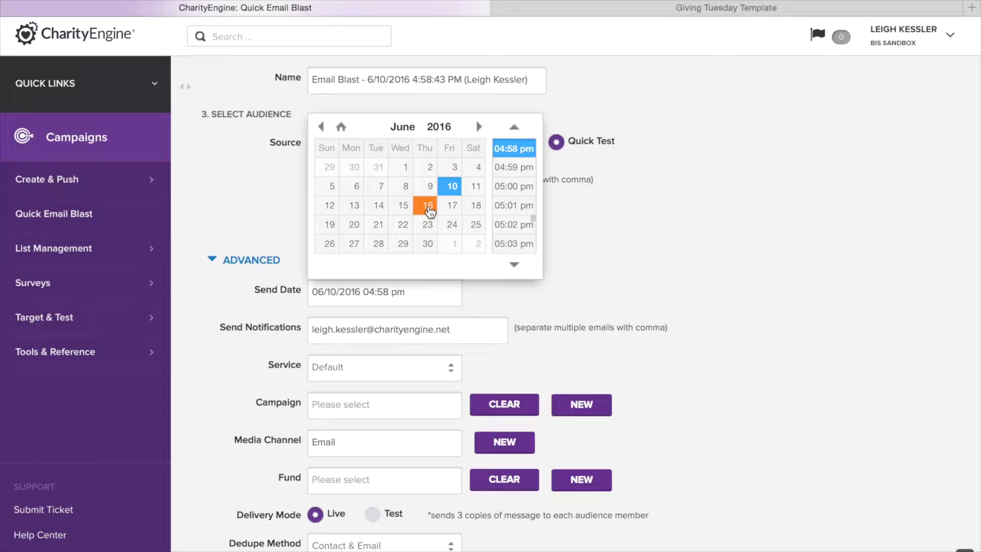
{"action": "left_click", "coordinate": [429, 207]}
{"action": "left_click", "coordinate": [513, 225]}
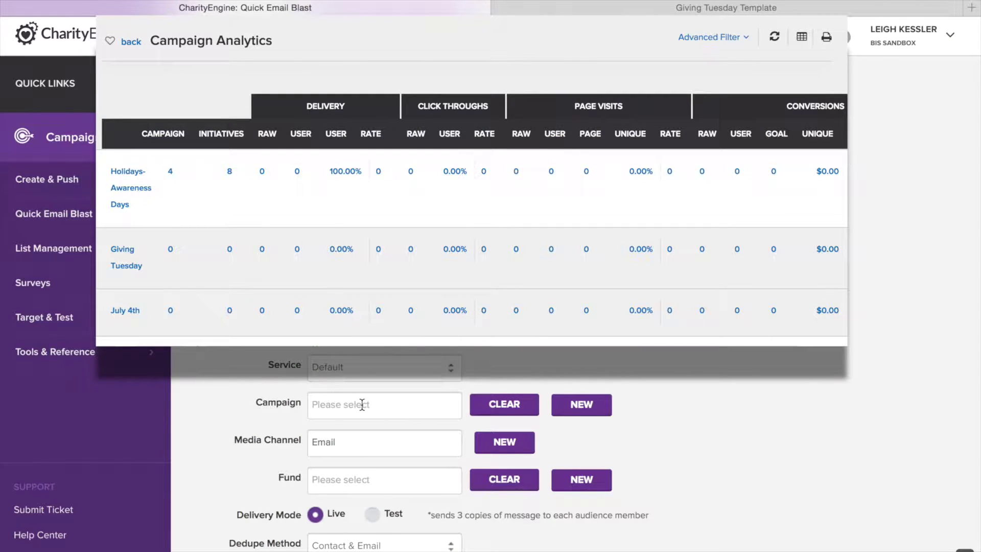
Pick Holidays-Awareness Days as Level 1 and July 4th as Level 2, then confirm.
{"action": "left_click", "coordinate": [362, 405]}
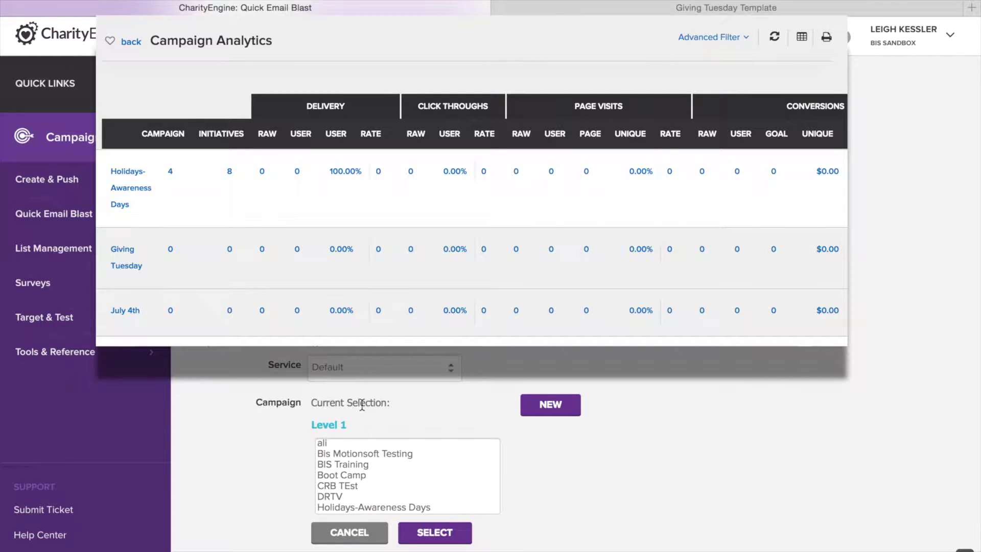
{"action": "scroll", "coordinate": [363, 485], "scroll_direction": "down", "scroll_amount": 3}
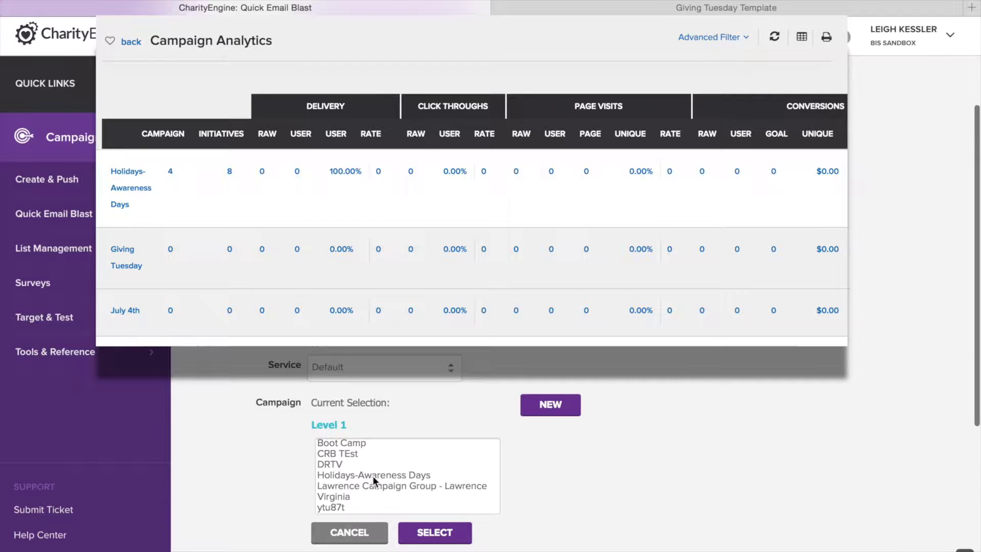
{"action": "left_click", "coordinate": [372, 476]}
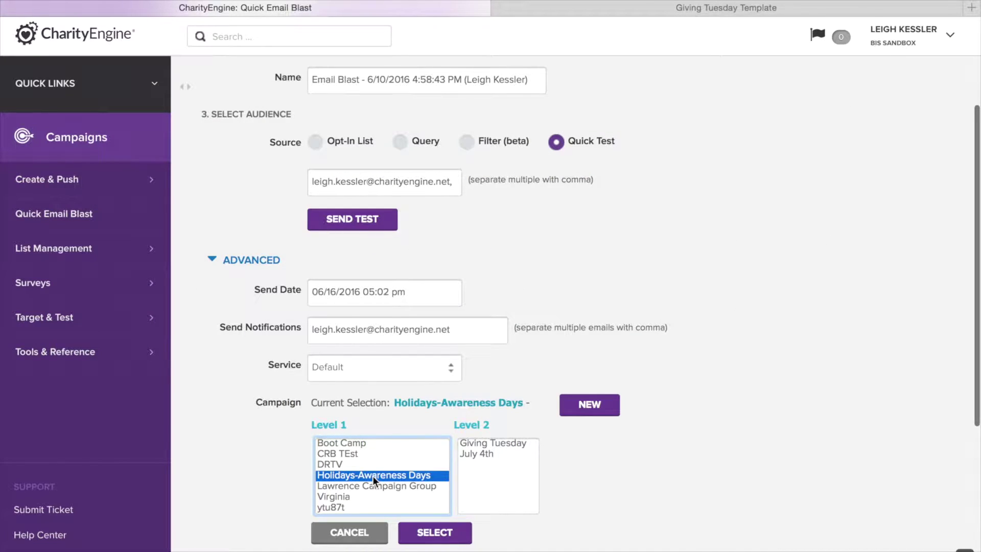
{"action": "left_click", "coordinate": [481, 455]}
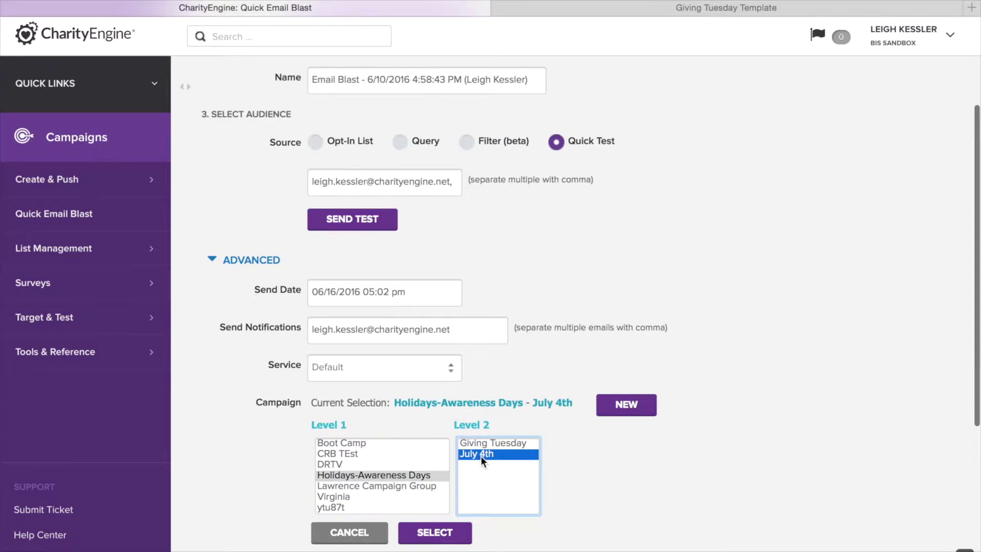
{"action": "left_click", "coordinate": [445, 533]}
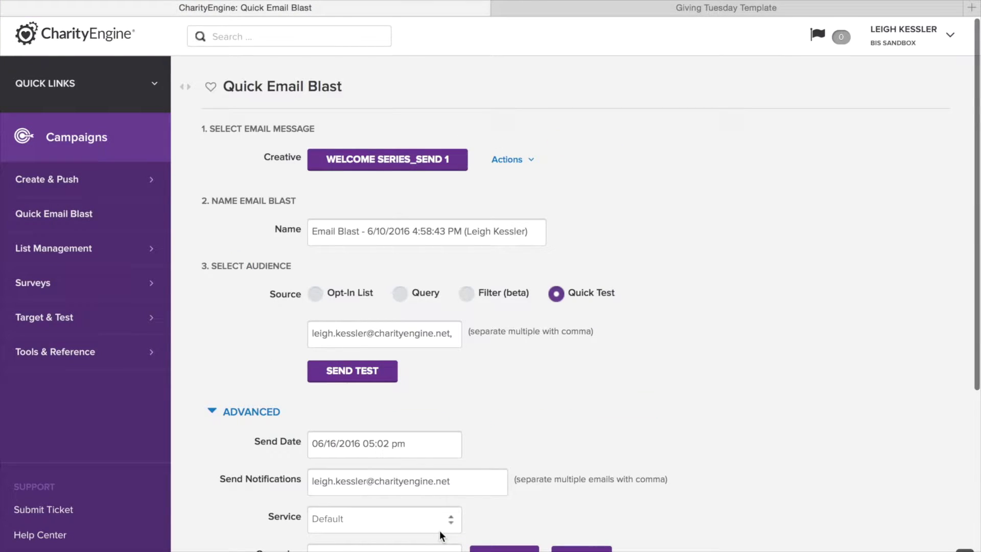
{"action": "scroll", "coordinate": [587, 496], "scroll_direction": "down", "scroll_amount": 2}
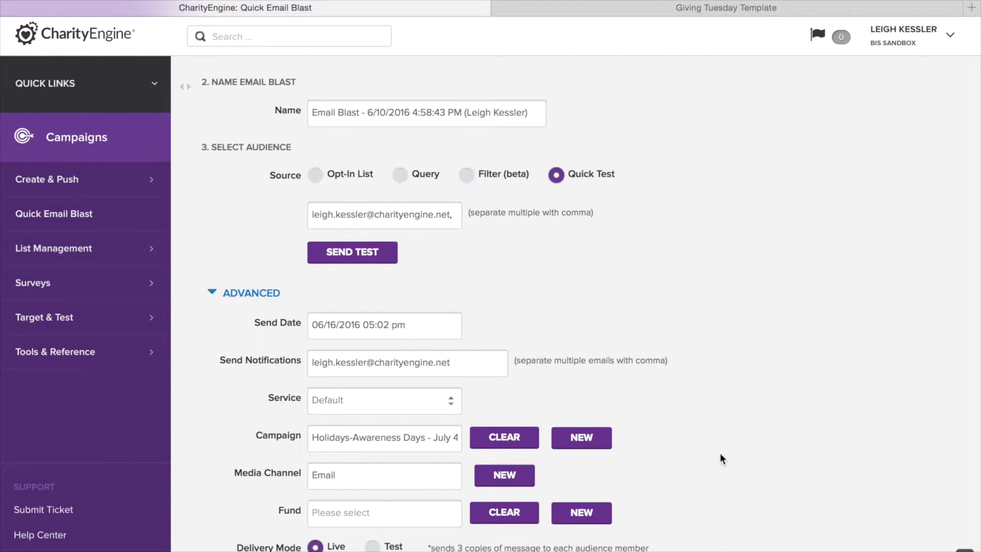
{"action": "scroll", "coordinate": [719, 453], "scroll_direction": "down", "scroll_amount": 3}
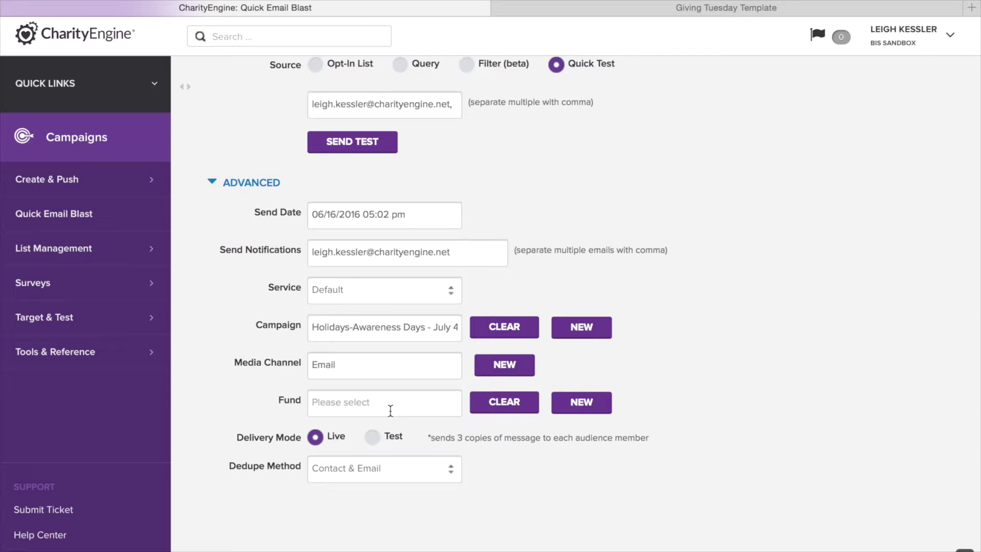
{"action": "scroll", "coordinate": [502, 465], "scroll_direction": "down", "scroll_amount": 2}
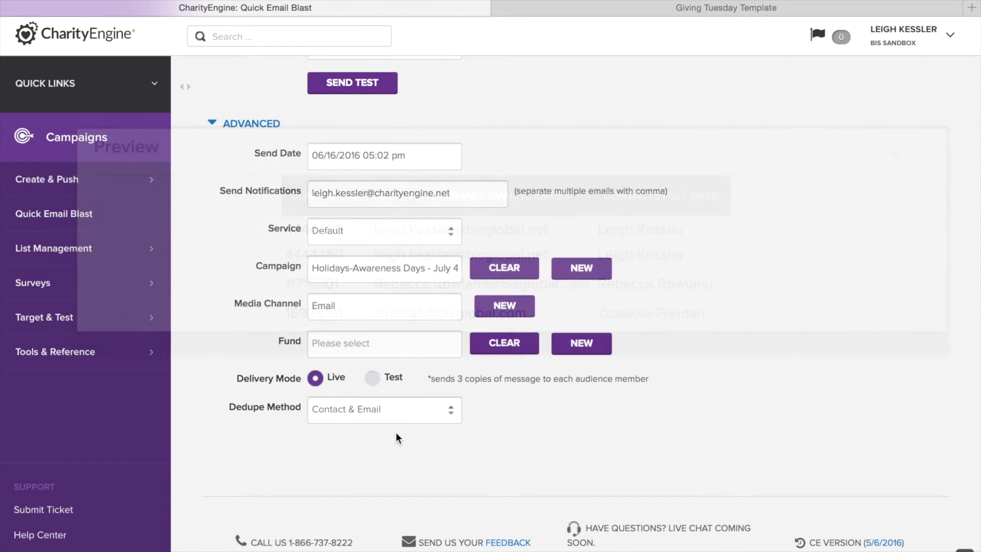
{"action": "left_click", "coordinate": [409, 409]}
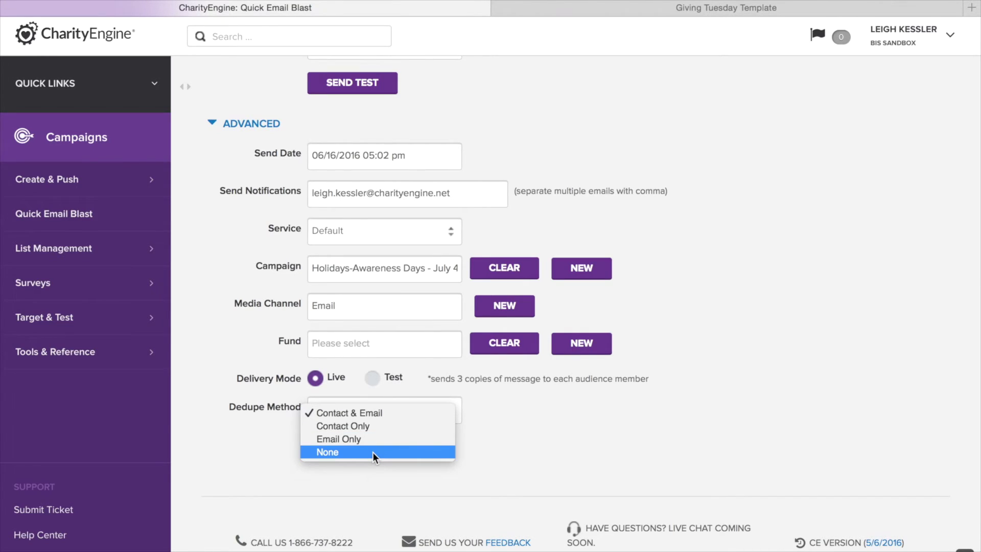
{"action": "left_click", "coordinate": [520, 440]}
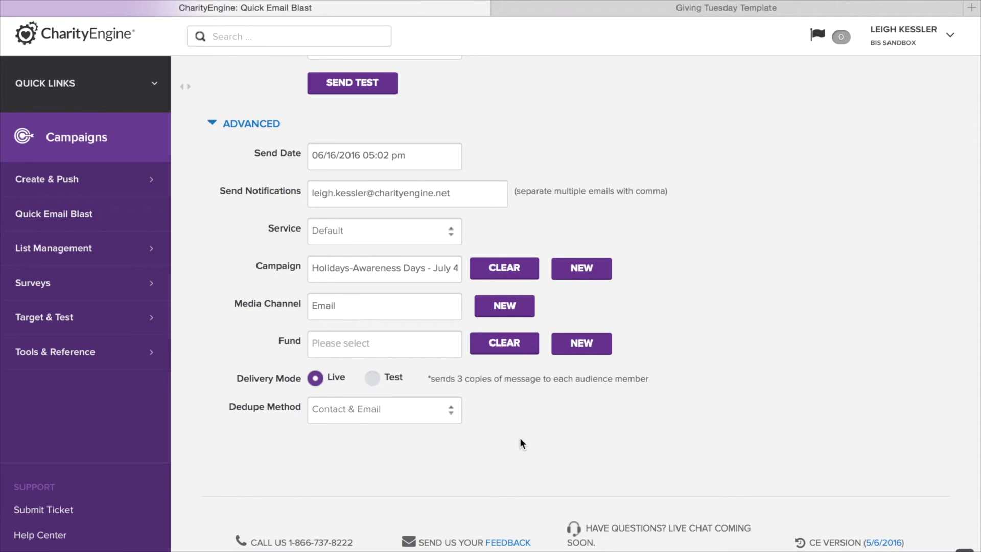
{"action": "scroll", "coordinate": [683, 330], "scroll_direction": "up", "scroll_amount": 5}
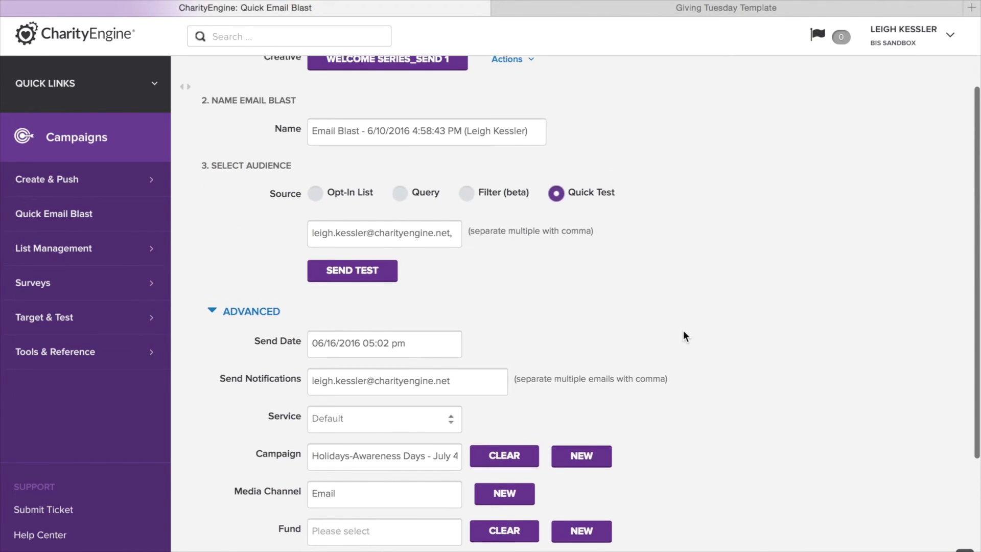